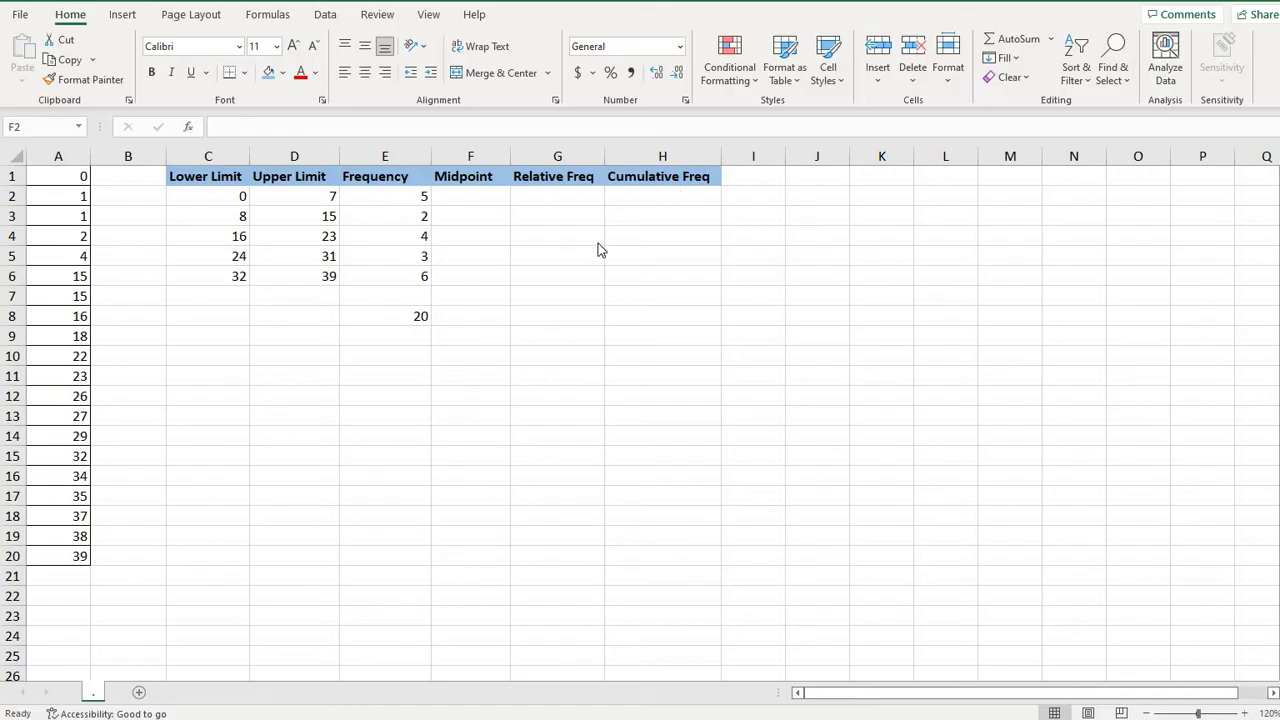
# Select F2, the first cell under the Midpoint header.
pyautogui.click(460, 198)
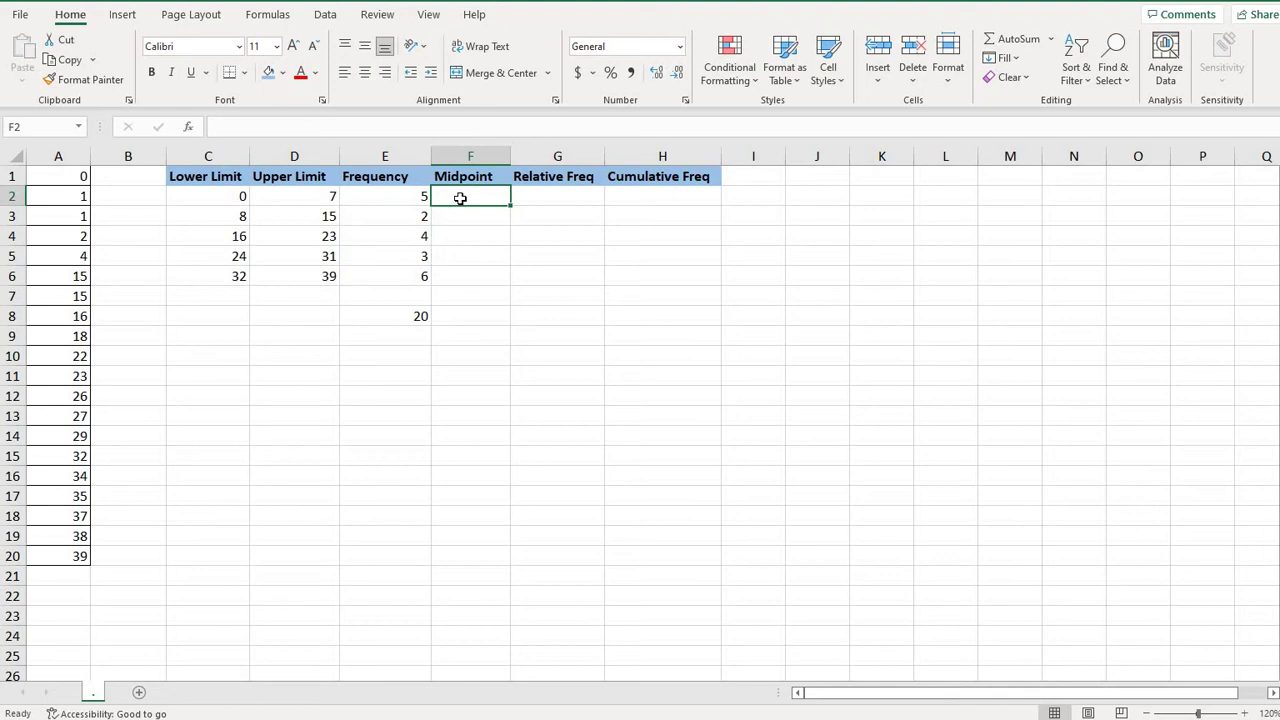
# Enter =(C2+D2)/2 in F2 so the 0–7 class midpoint shows 3.5.
pyautogui.write('=')
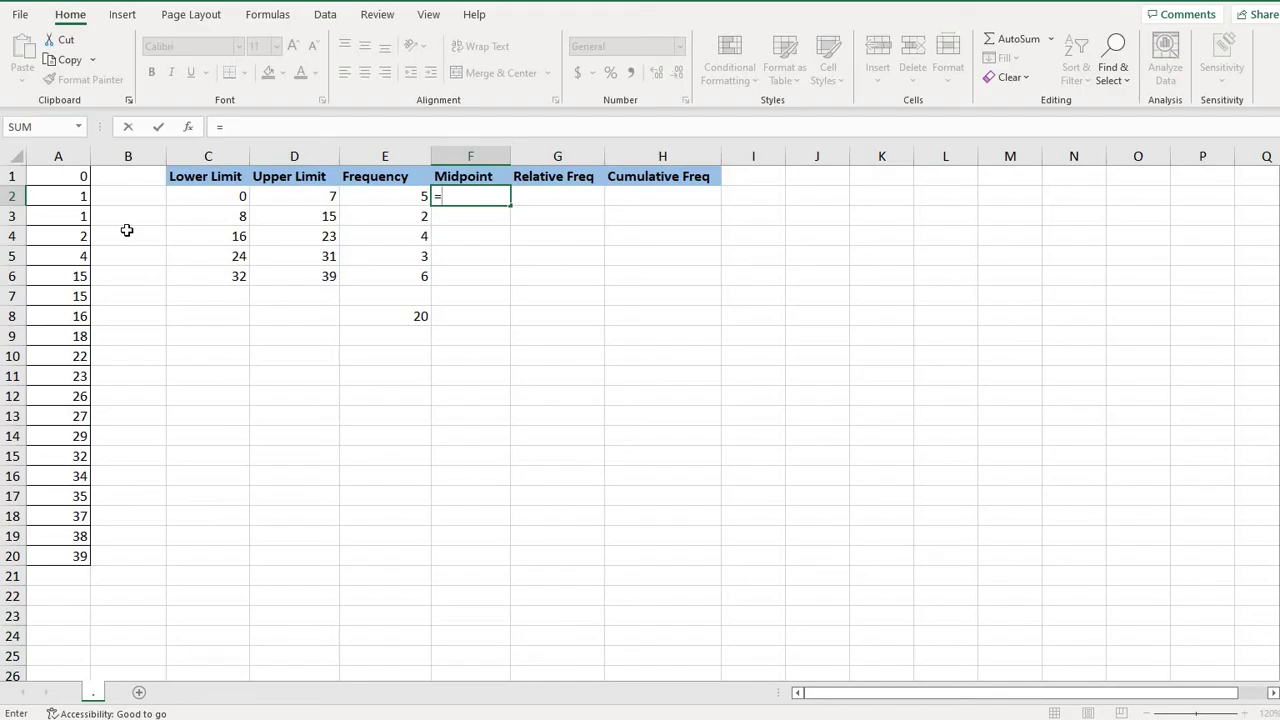
pyautogui.write('(')
pyautogui.click(212, 196)
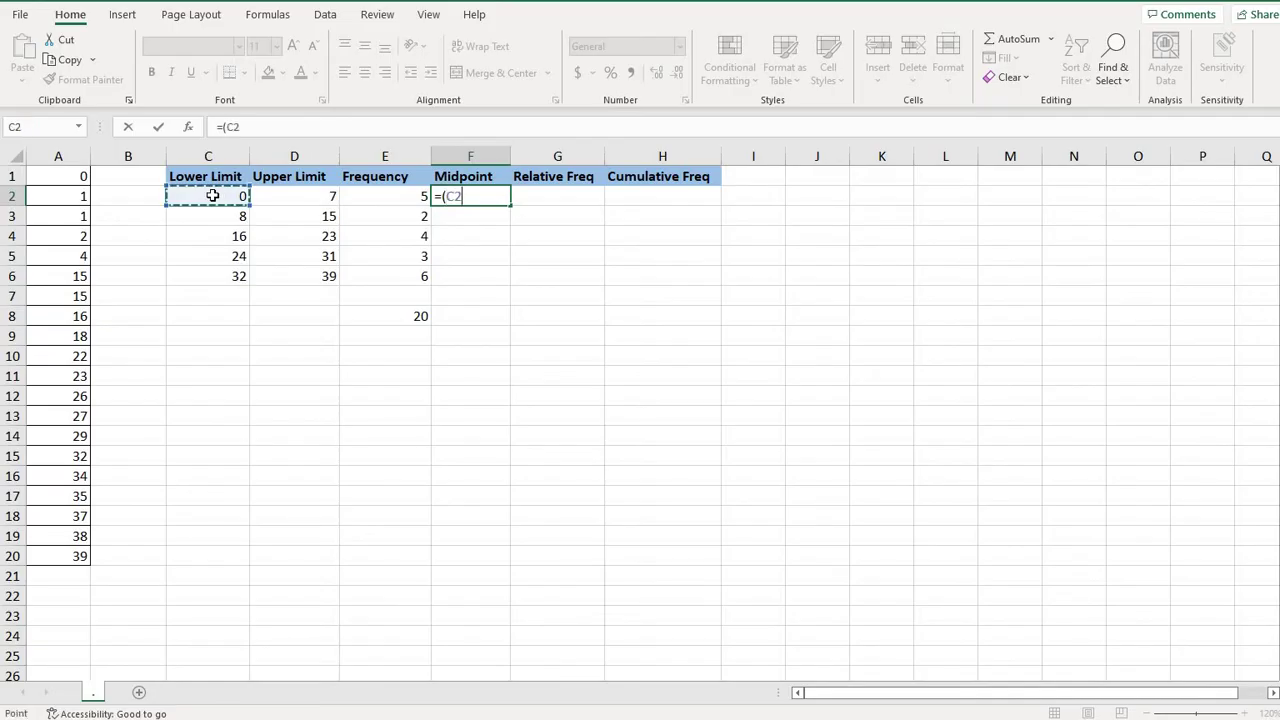
pyautogui.write('+')
pyautogui.click(287, 197)
pyautogui.write(')')
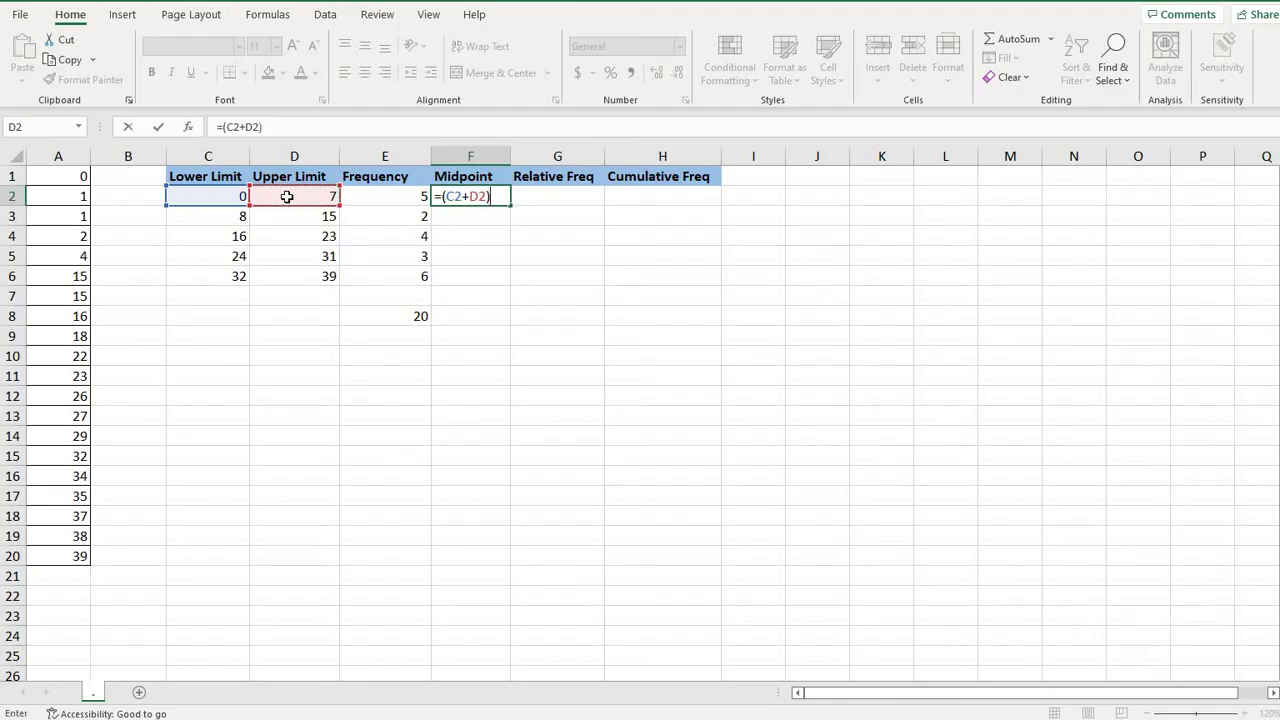
pyautogui.write('/2')
pyautogui.press('Return')
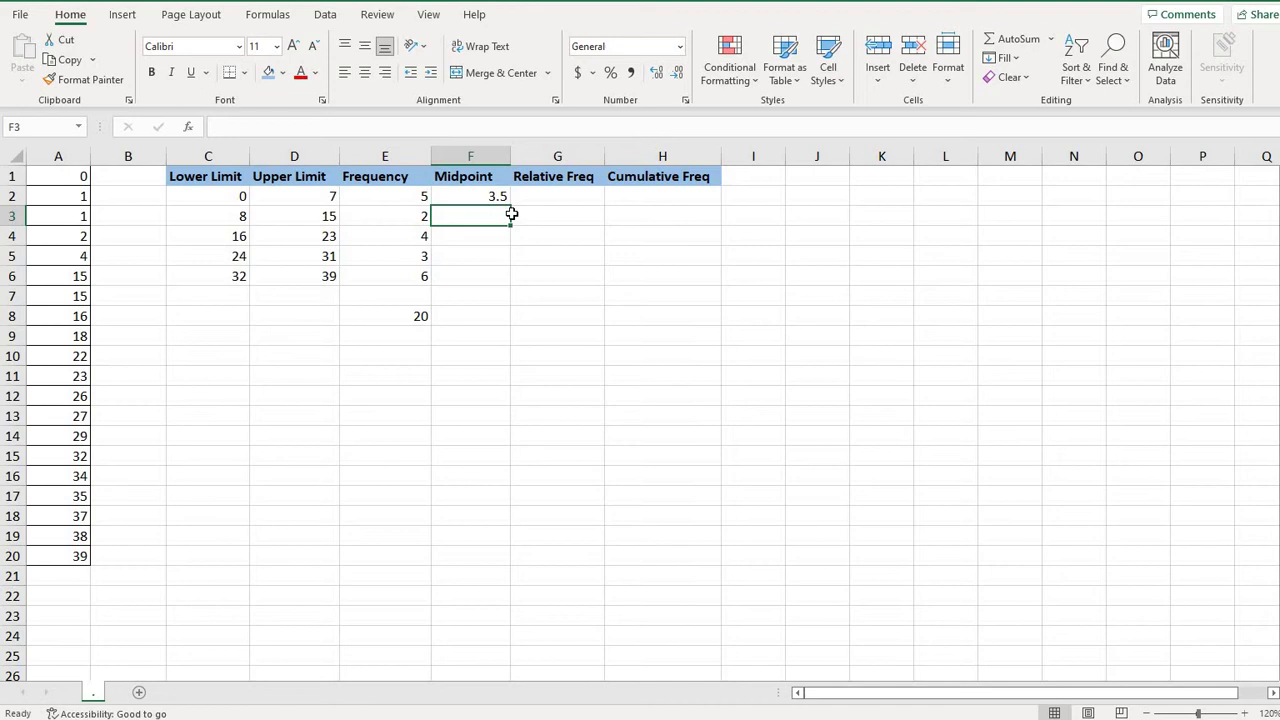
# Copy F2's midpoint formula down to F6 and check the copies, ending on G2.
pyautogui.press('Up')
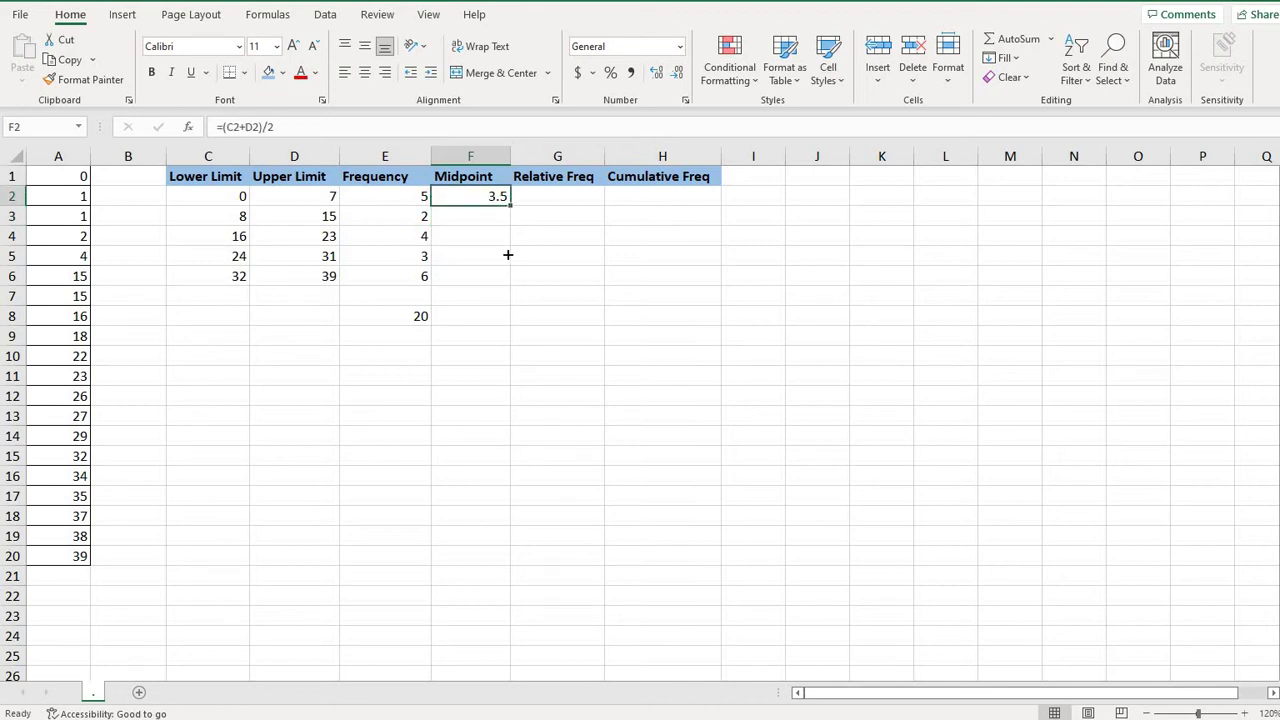
pyautogui.moveTo(507, 255); pyautogui.dragTo(506, 278)
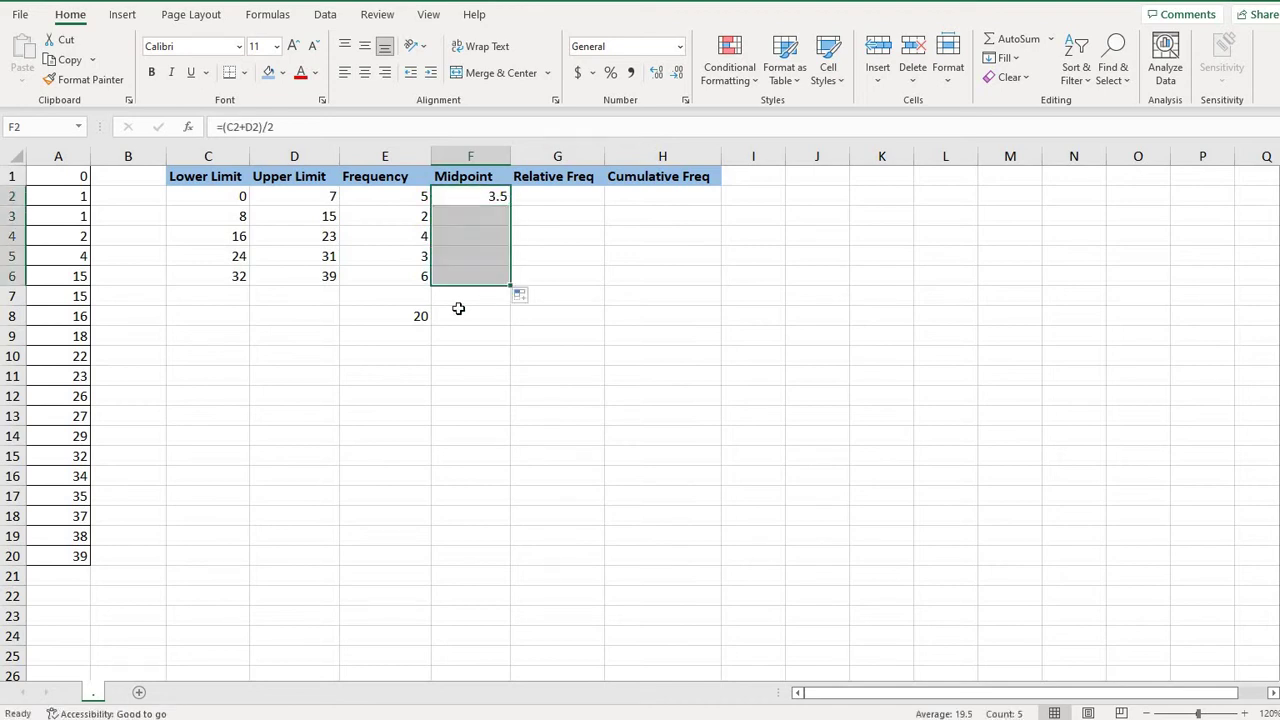
pyautogui.press('Down')
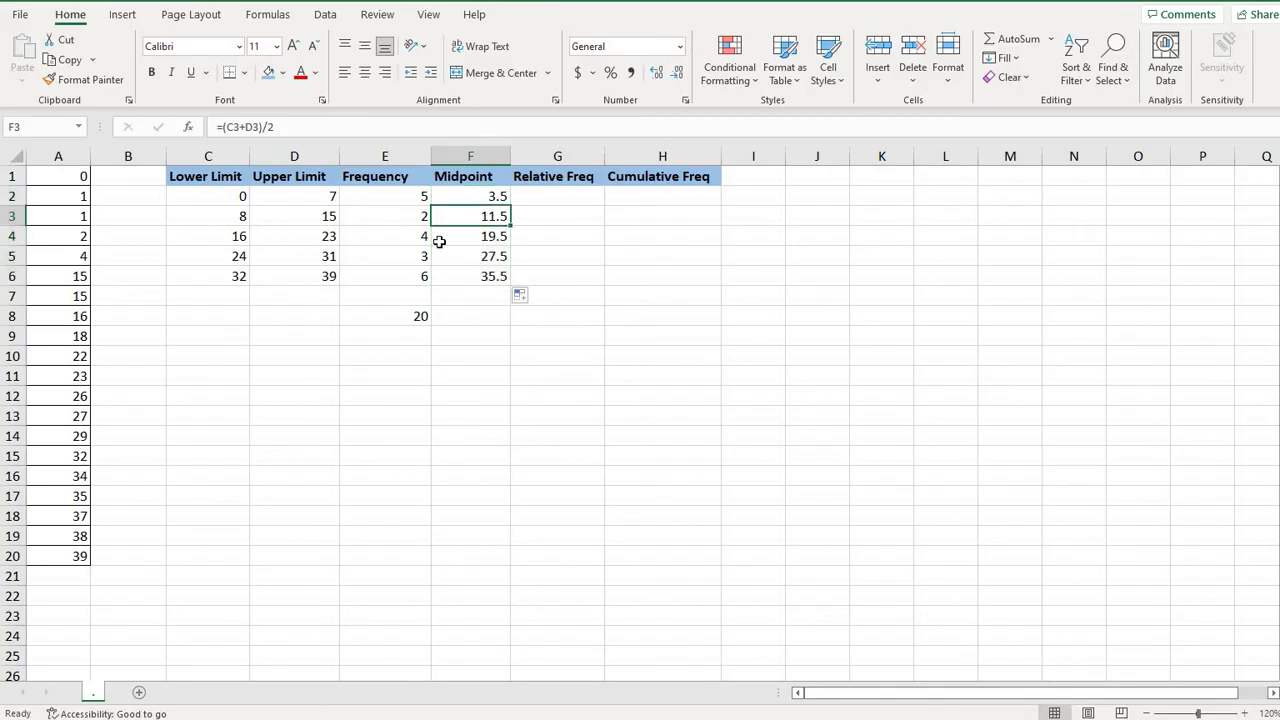
pyautogui.press('Down')
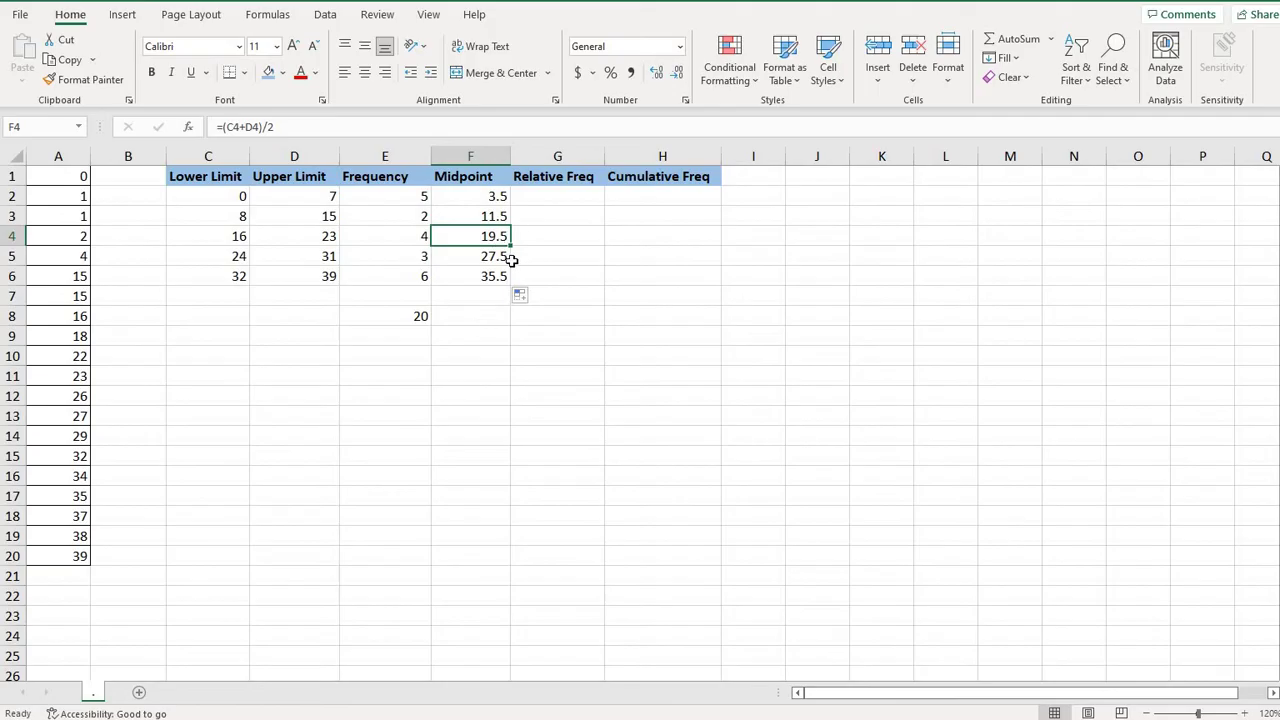
pyautogui.click(537, 200)
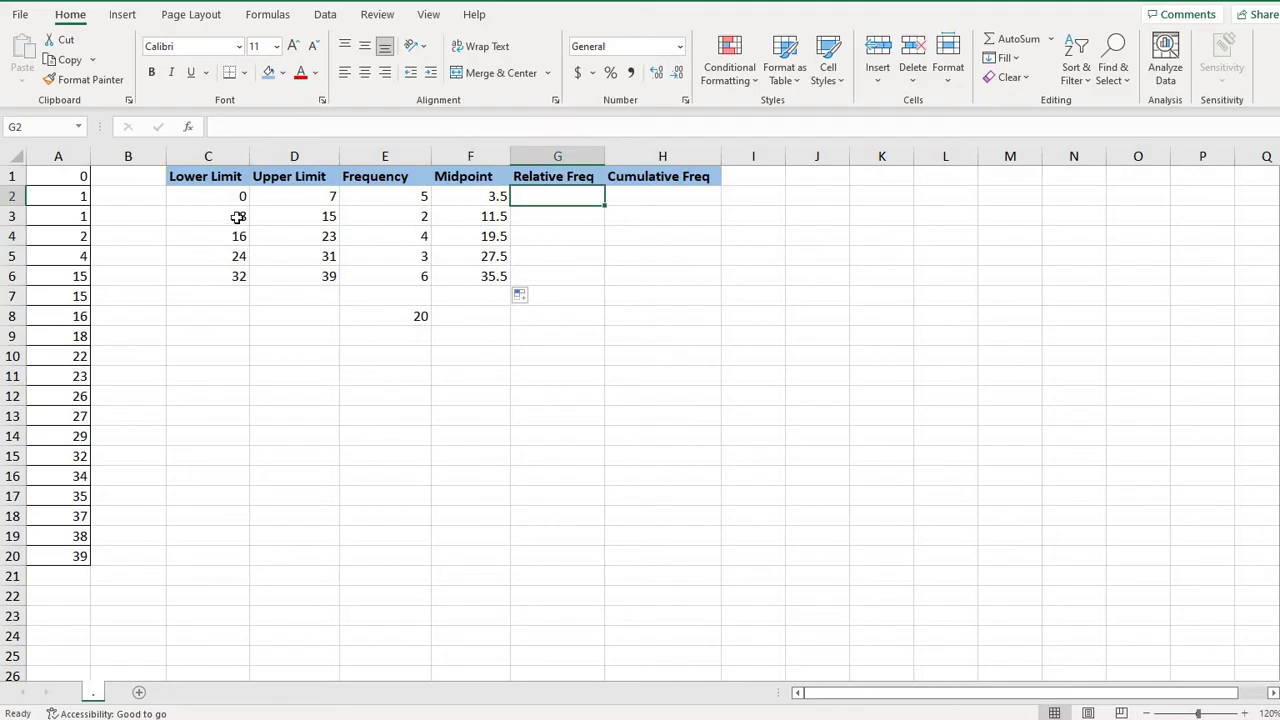
pyautogui.click(487, 276)
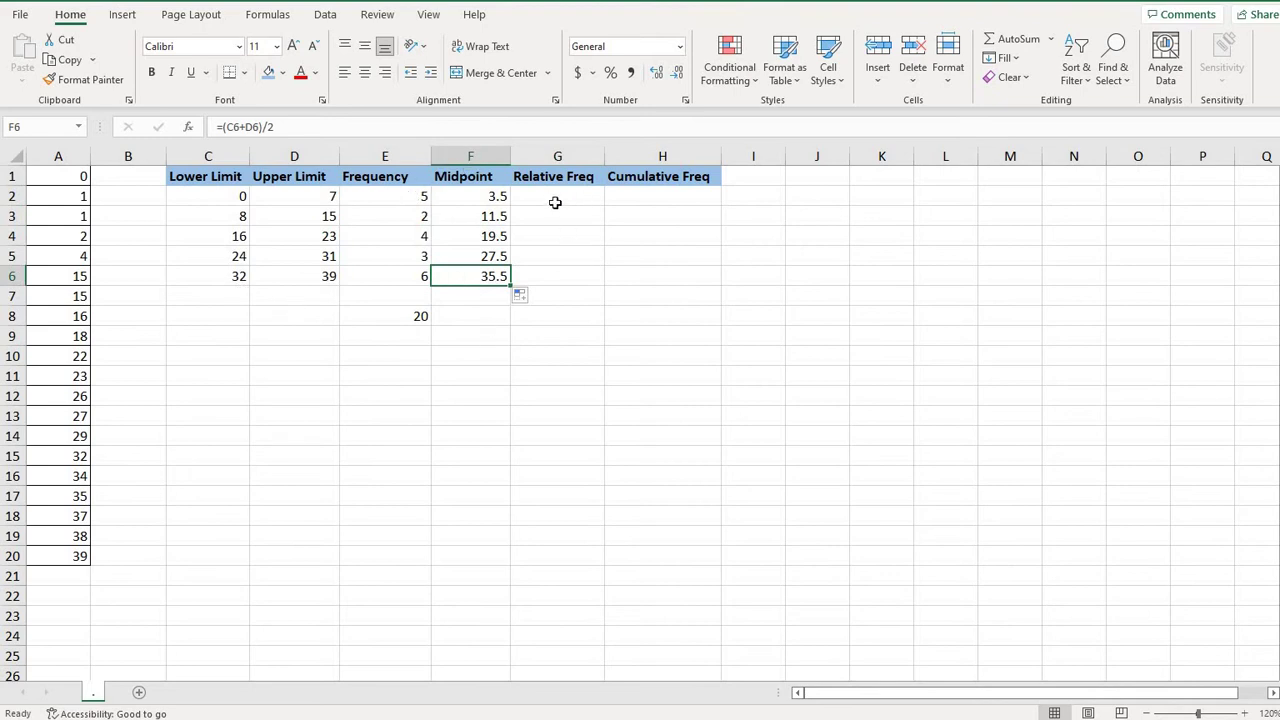
pyautogui.press('Right')
pyautogui.press('Up')
pyautogui.press('Up')
pyautogui.press('Up')
pyautogui.press('Up')
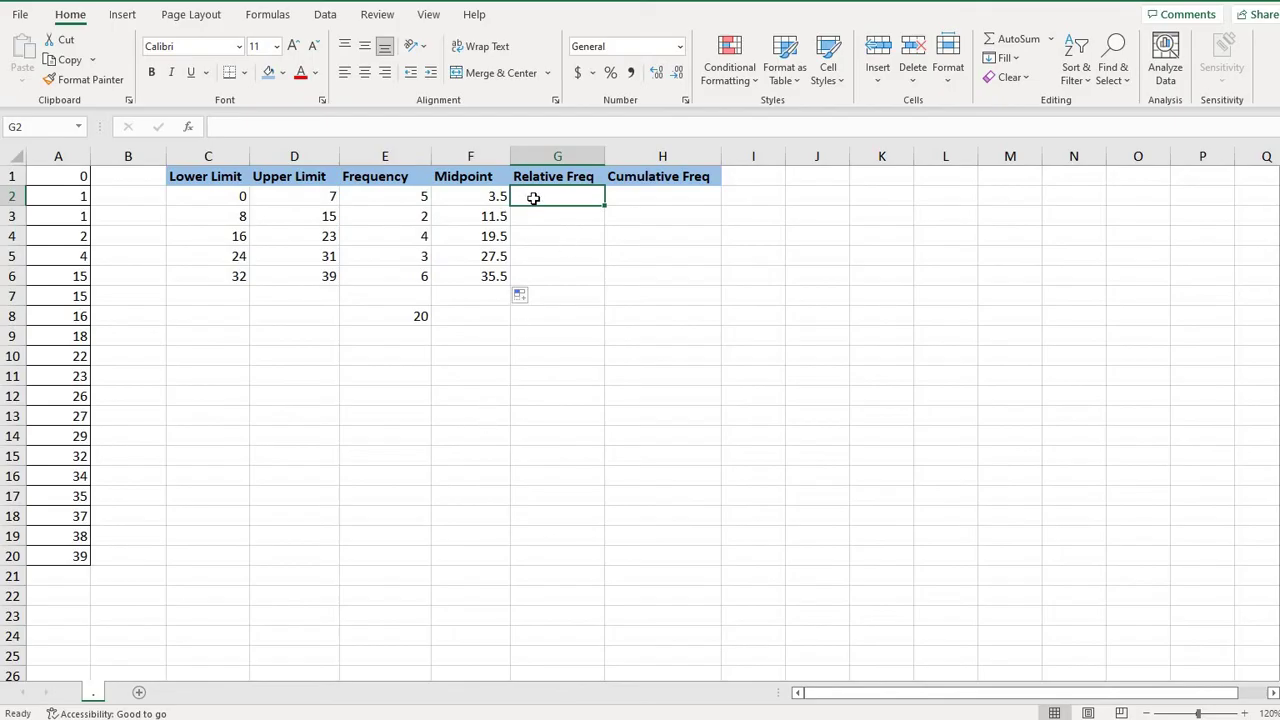
# Enter =E2/20 in G2 so the first relative frequency shows 0.25.
pyautogui.write('=')
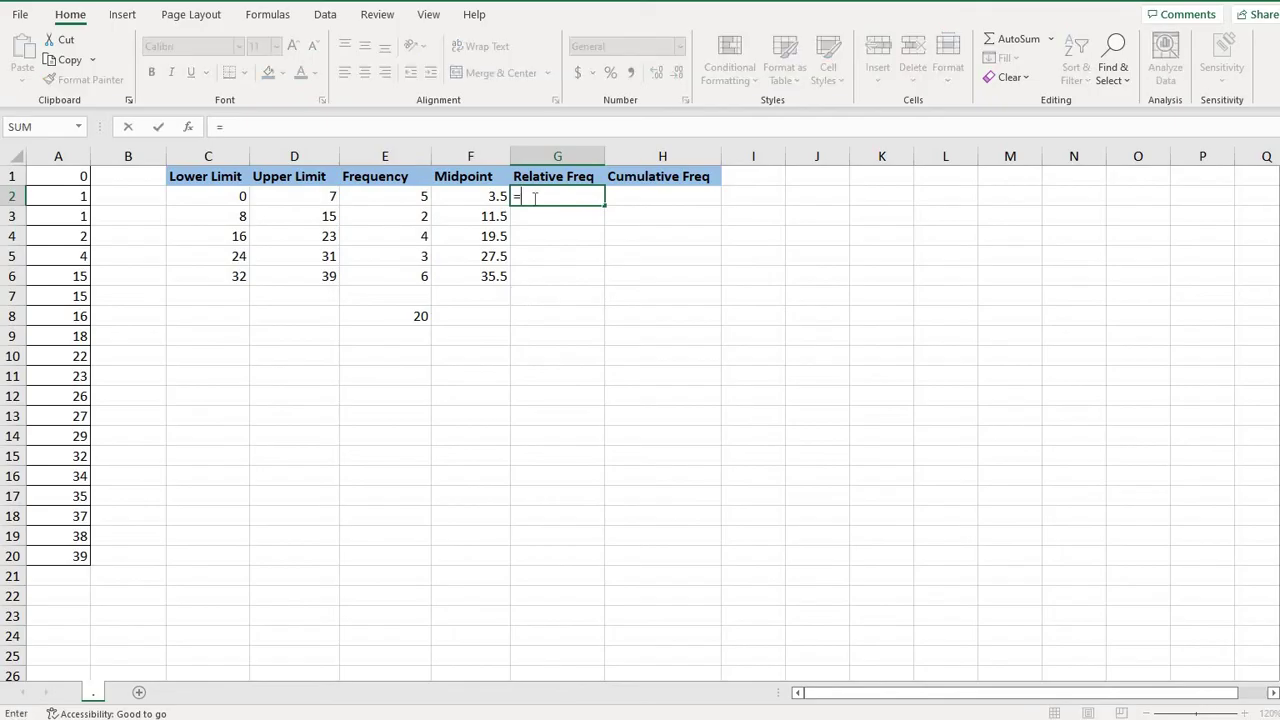
pyautogui.click(398, 197)
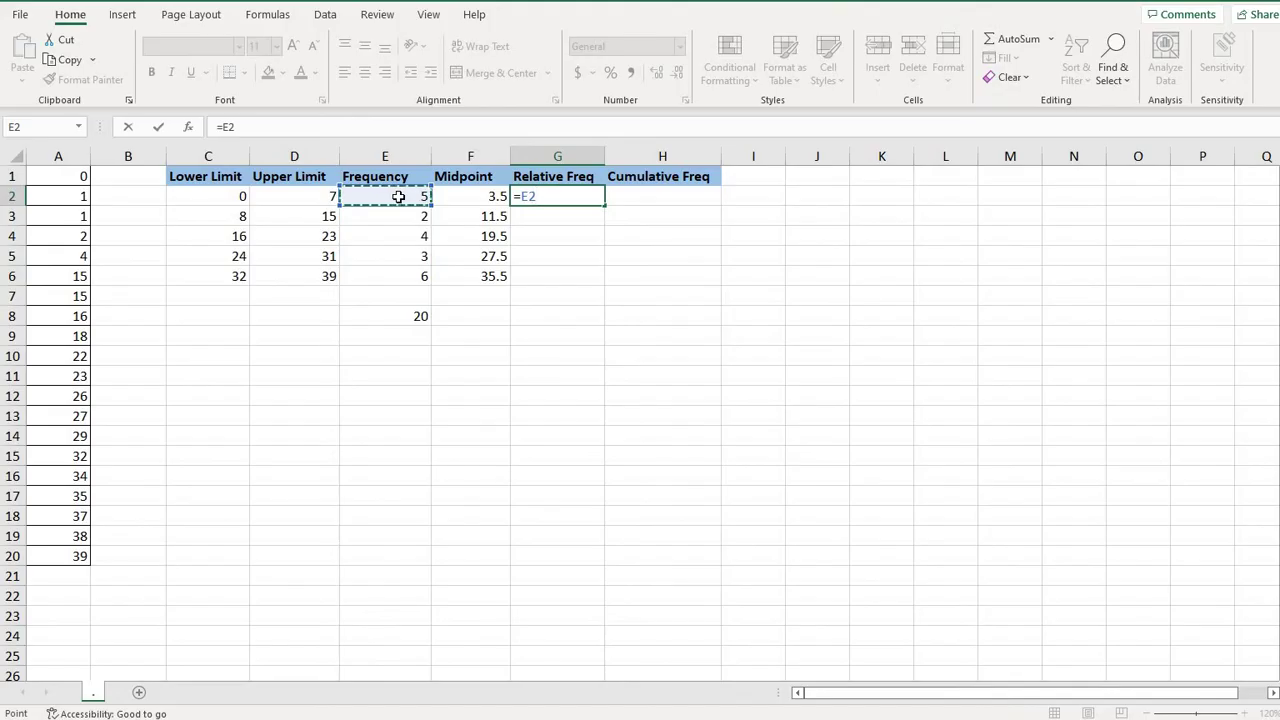
pyautogui.write('/')
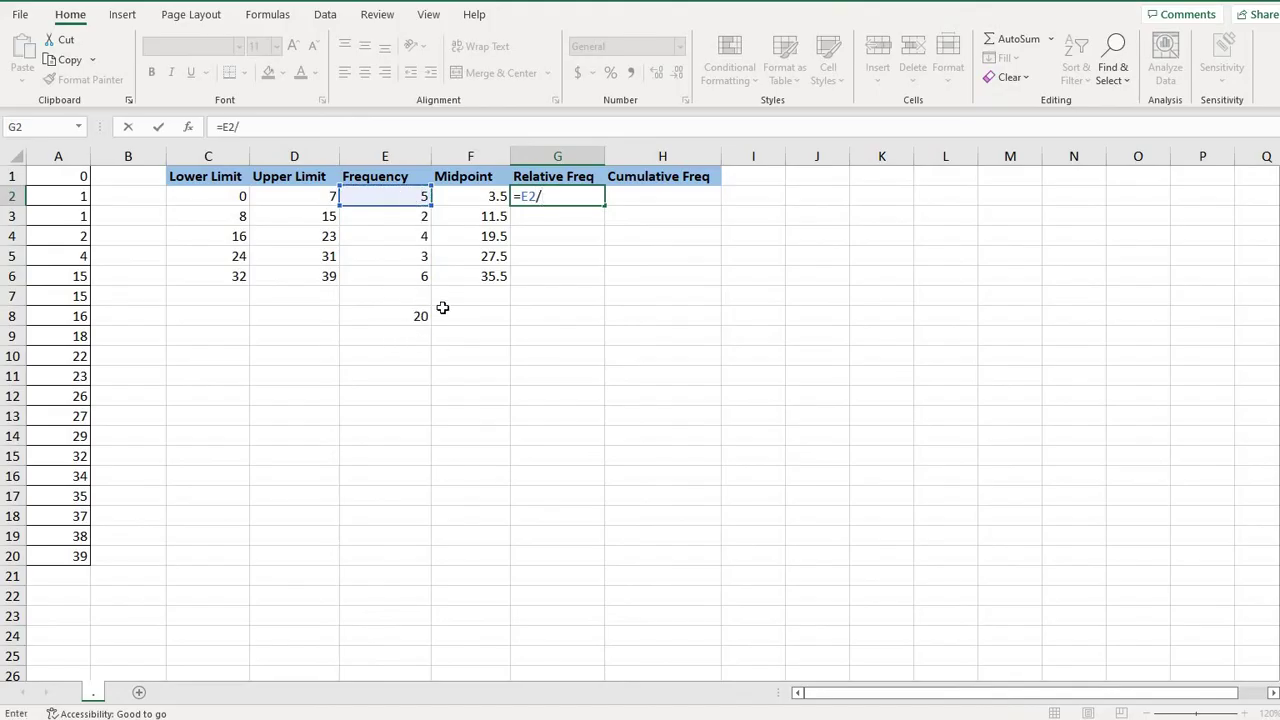
pyautogui.write('20')
pyautogui.press('Return')
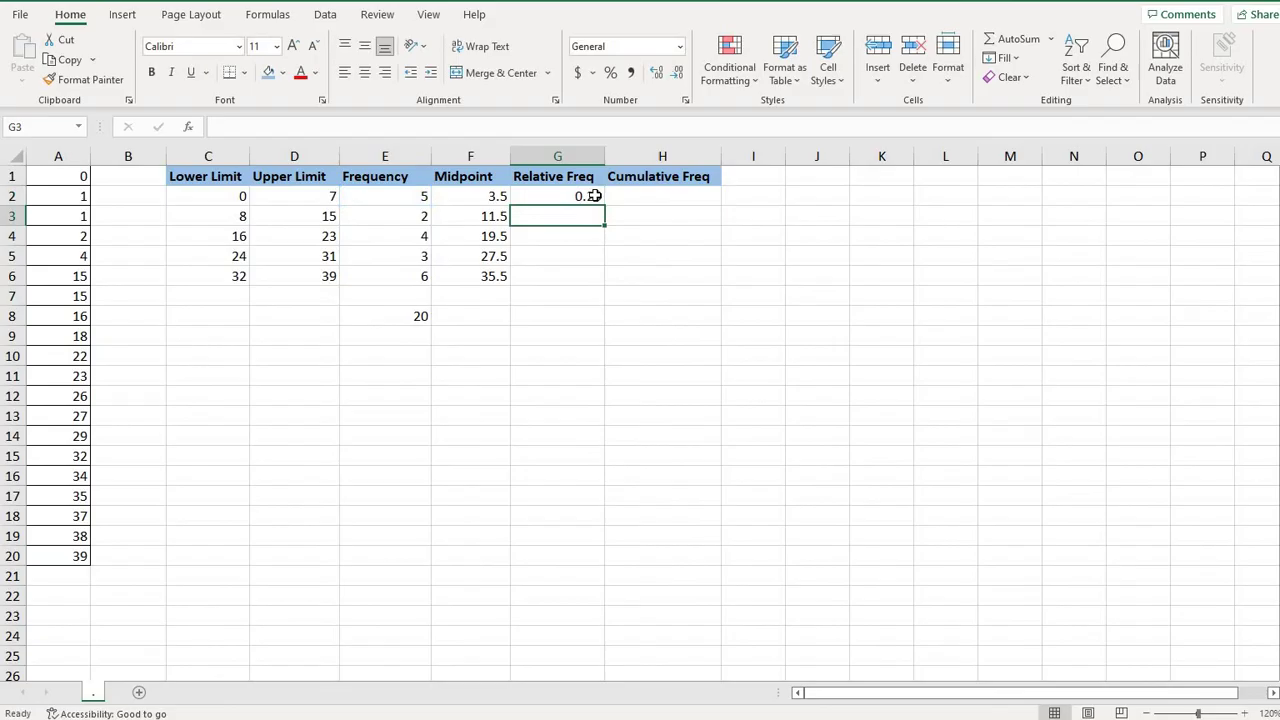
# Copy =E2/20 down to G6 and format the relative frequencies with two decimals.
pyautogui.click(603, 201)
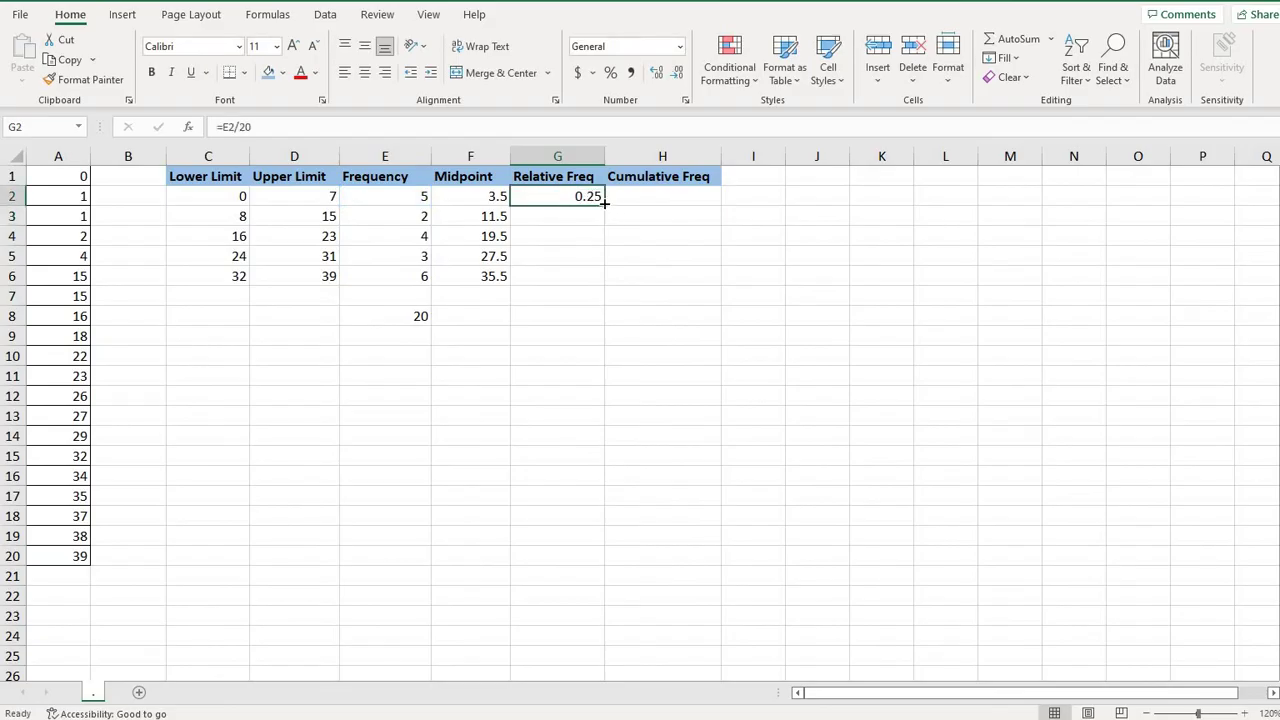
pyautogui.moveTo(602, 231); pyautogui.dragTo(600, 290)
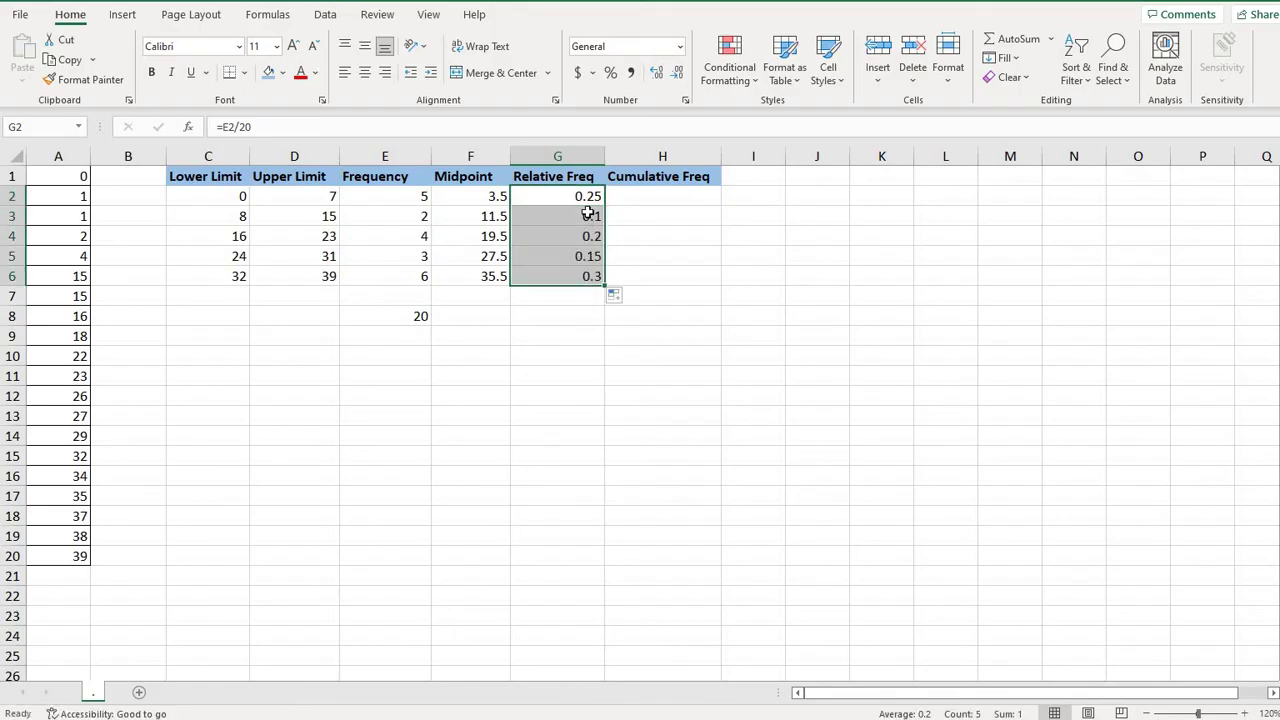
pyautogui.click(659, 79)
pyautogui.click(677, 74)
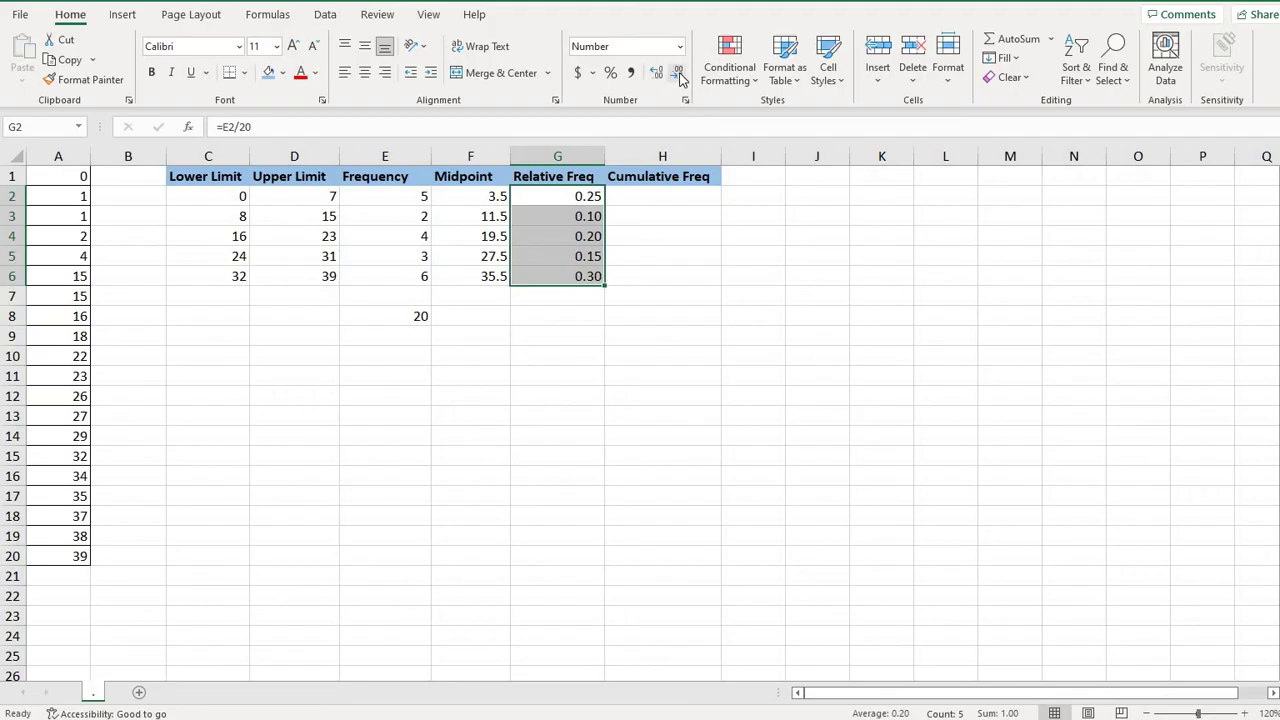
pyautogui.click(676, 76)
pyautogui.click(659, 78)
pyautogui.click(543, 314)
pyautogui.press('Down')
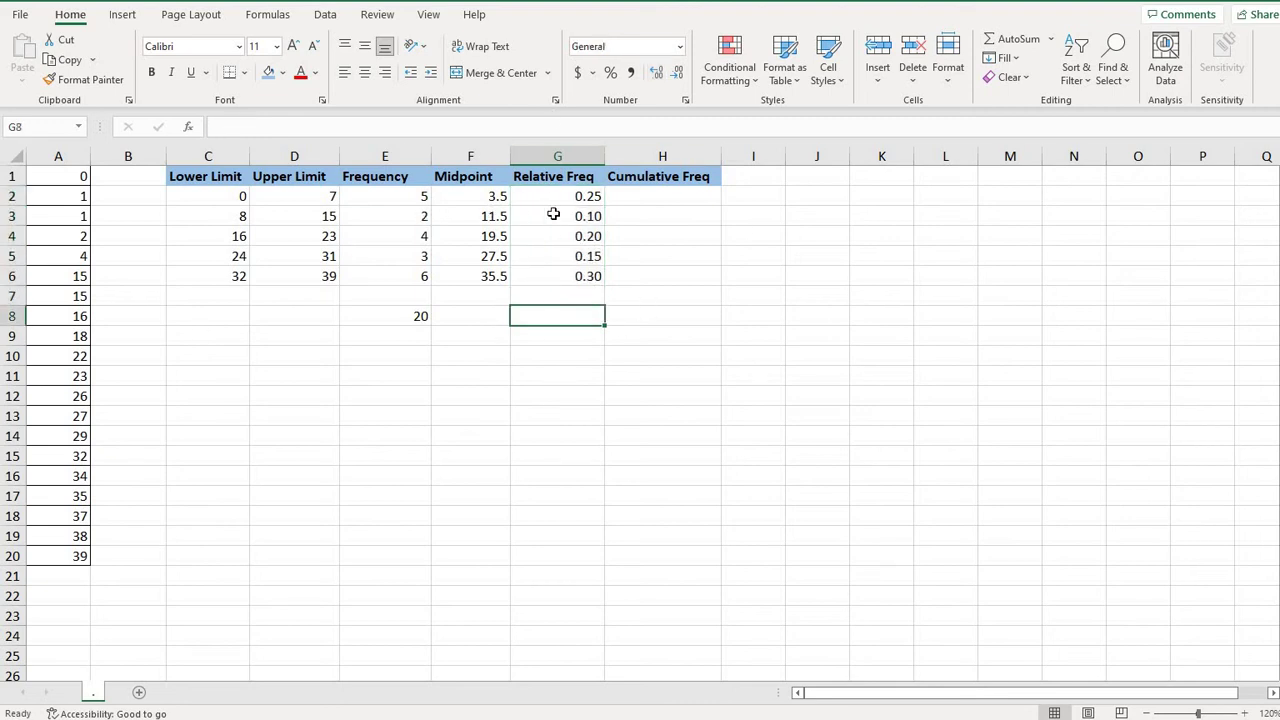
pyautogui.click(578, 217)
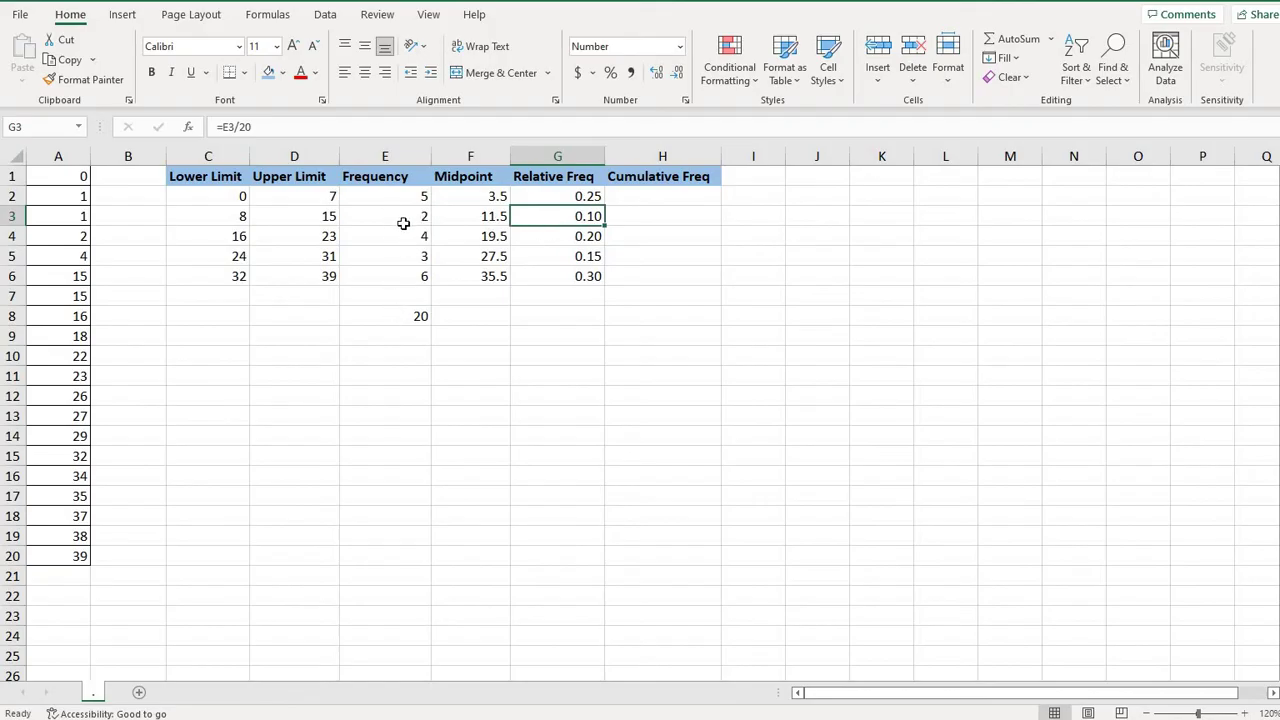
pyautogui.press('Down')
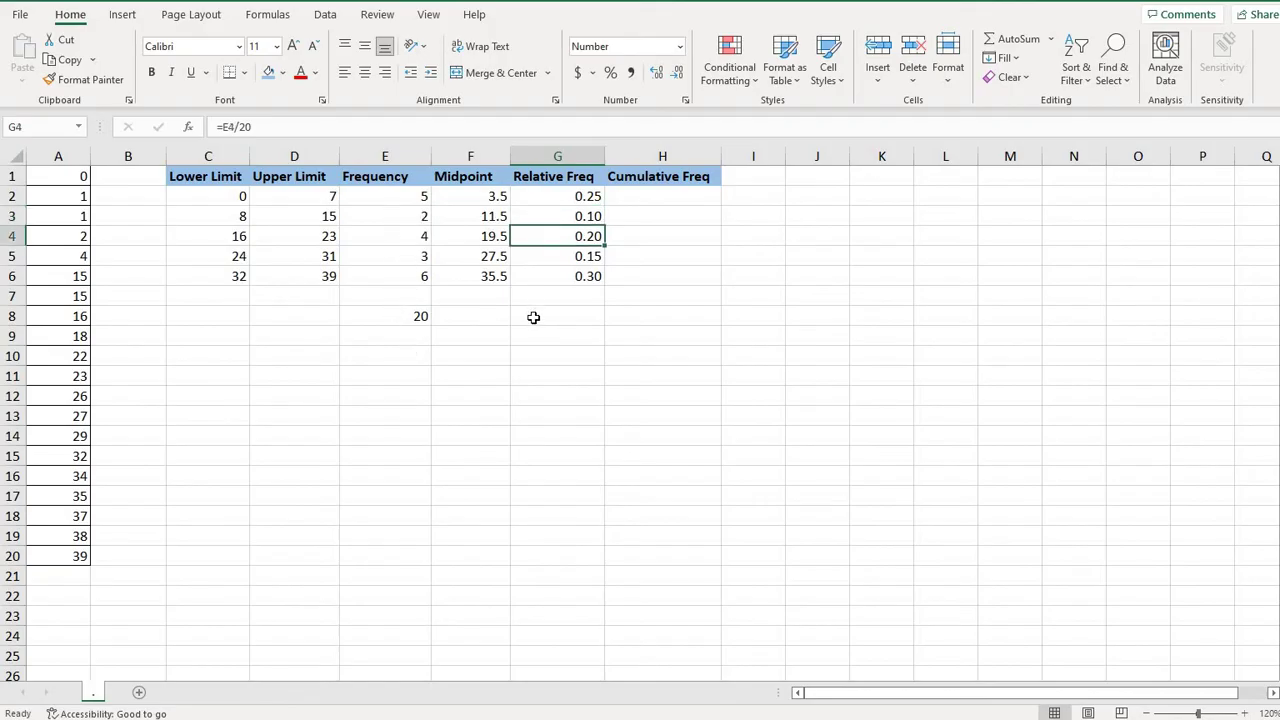
pyautogui.click(533, 317)
pyautogui.write('=')
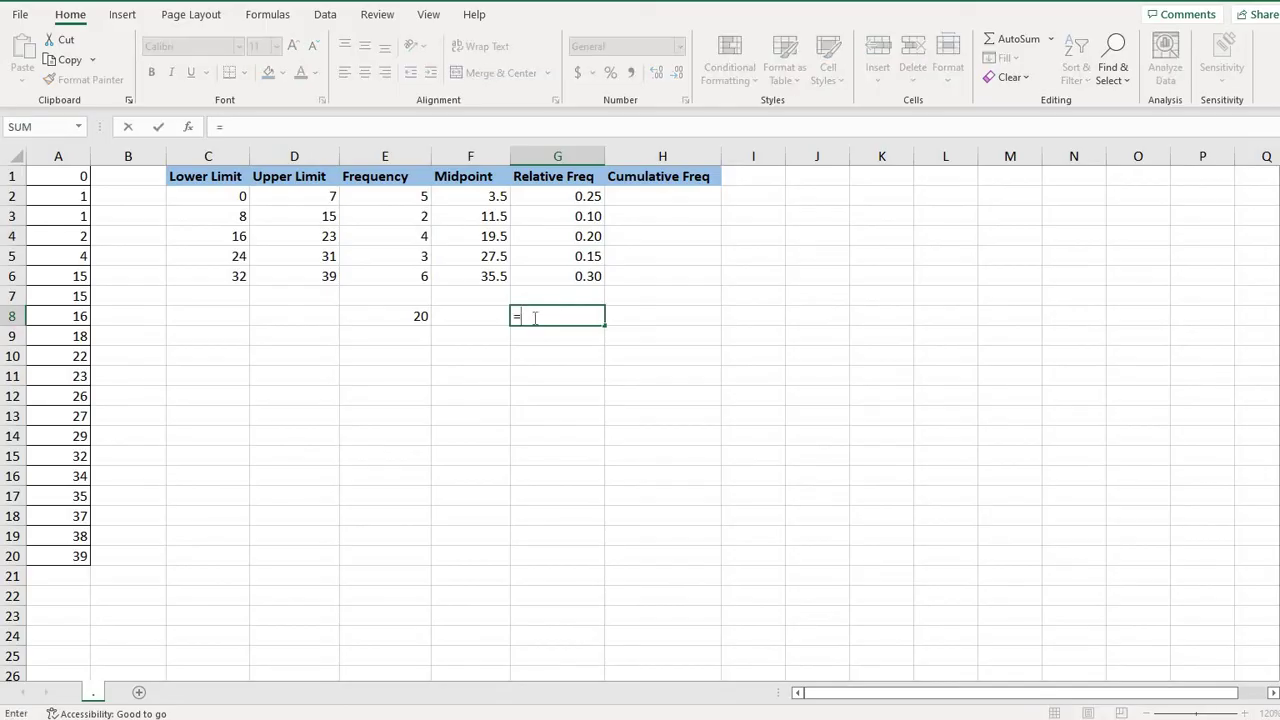
pyautogui.write('sum(')
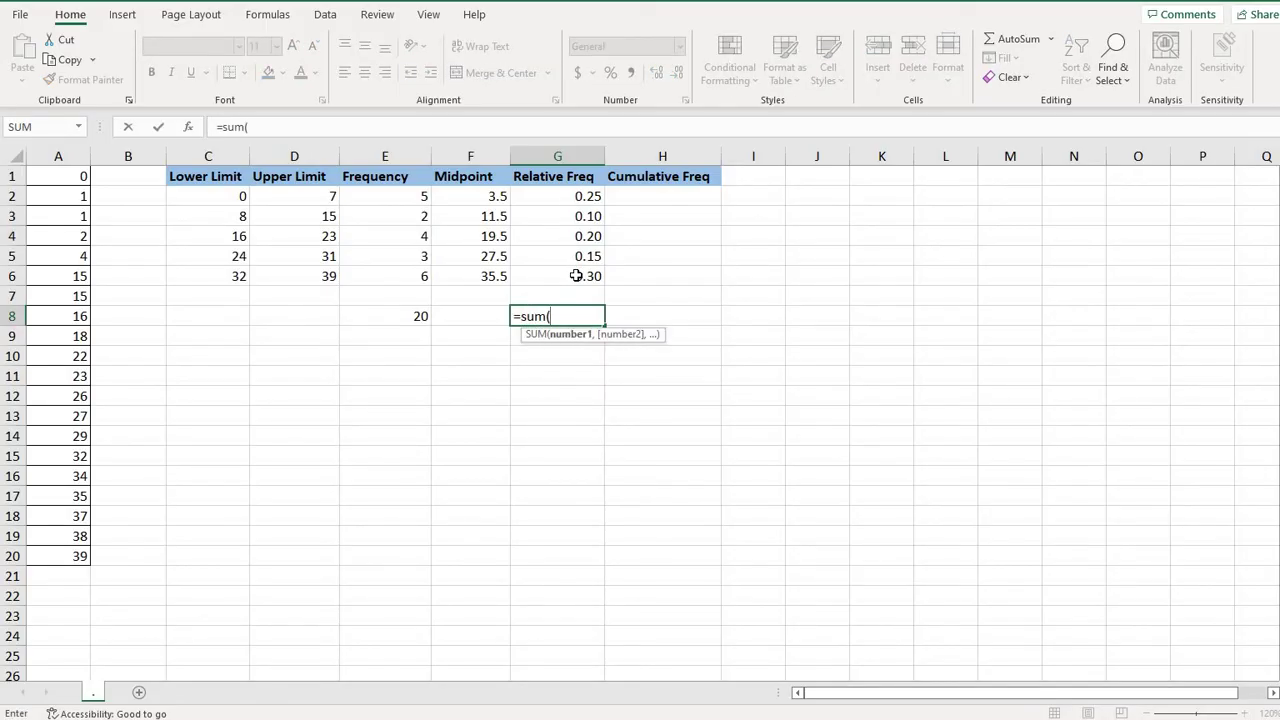
pyautogui.moveTo(580, 196); pyautogui.dragTo(577, 276)
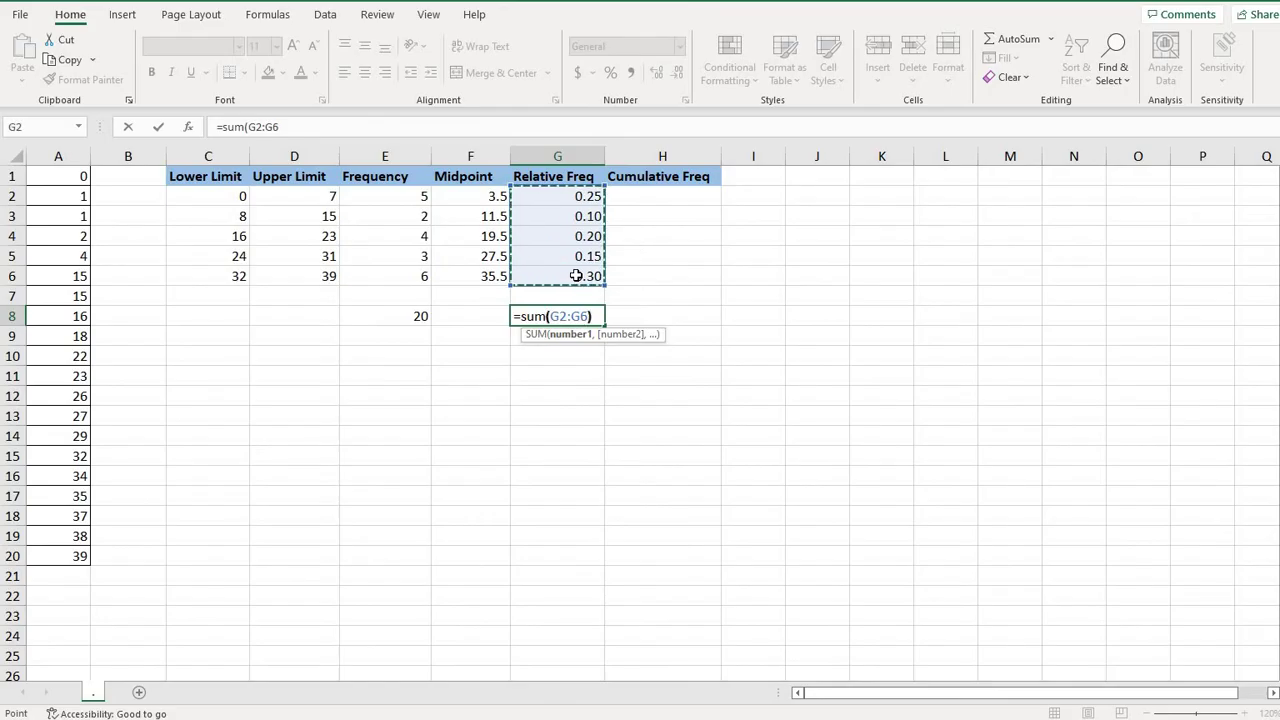
pyautogui.write(')')
pyautogui.press('Return')
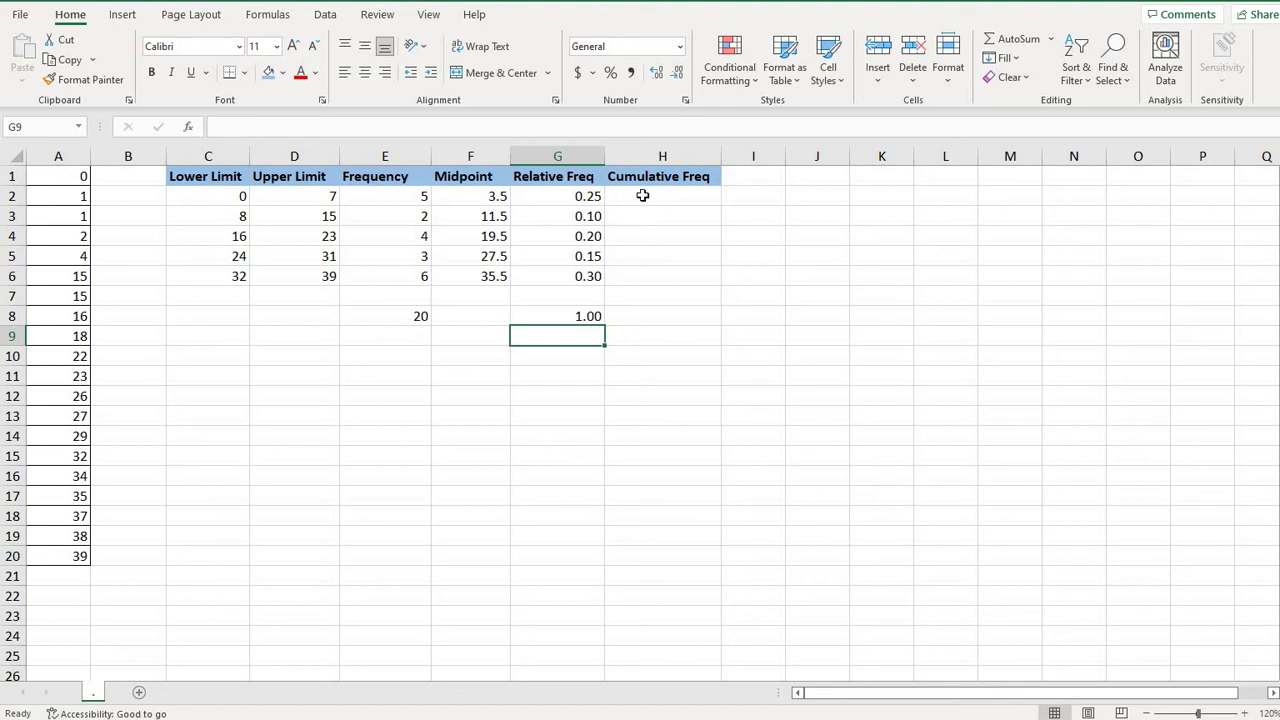
pyautogui.click(590, 196)
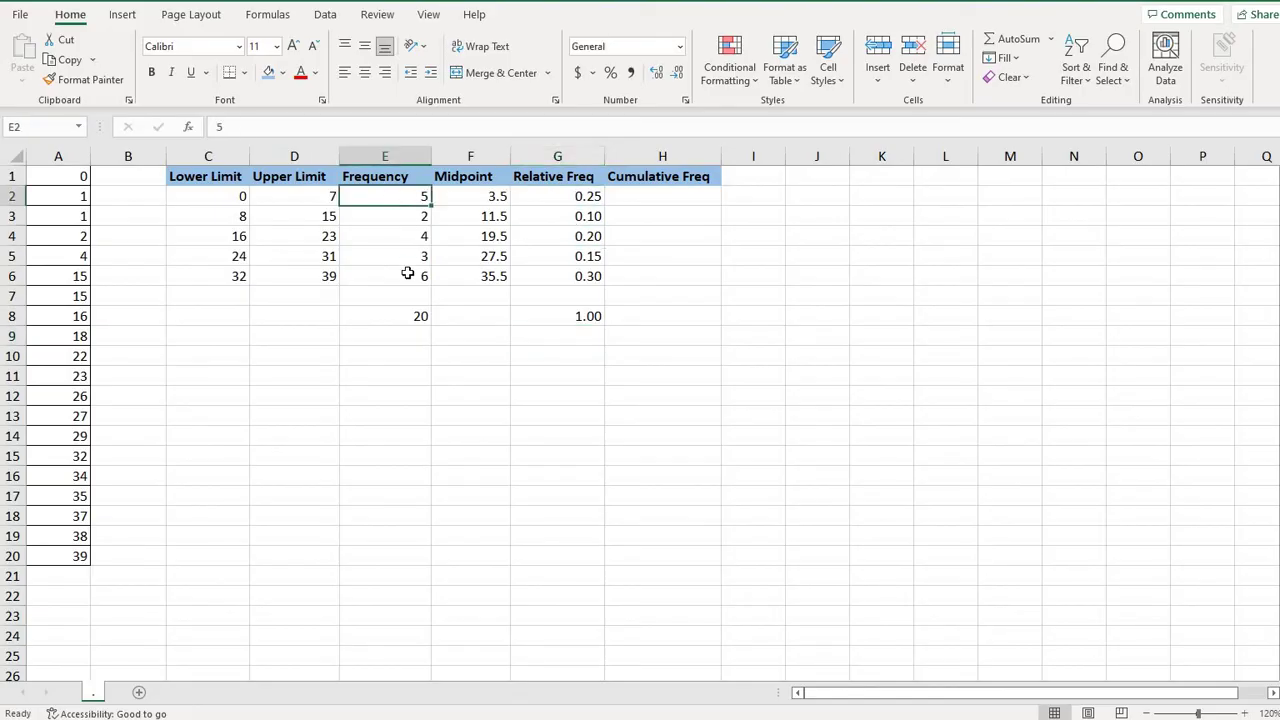
pyautogui.click(384, 316)
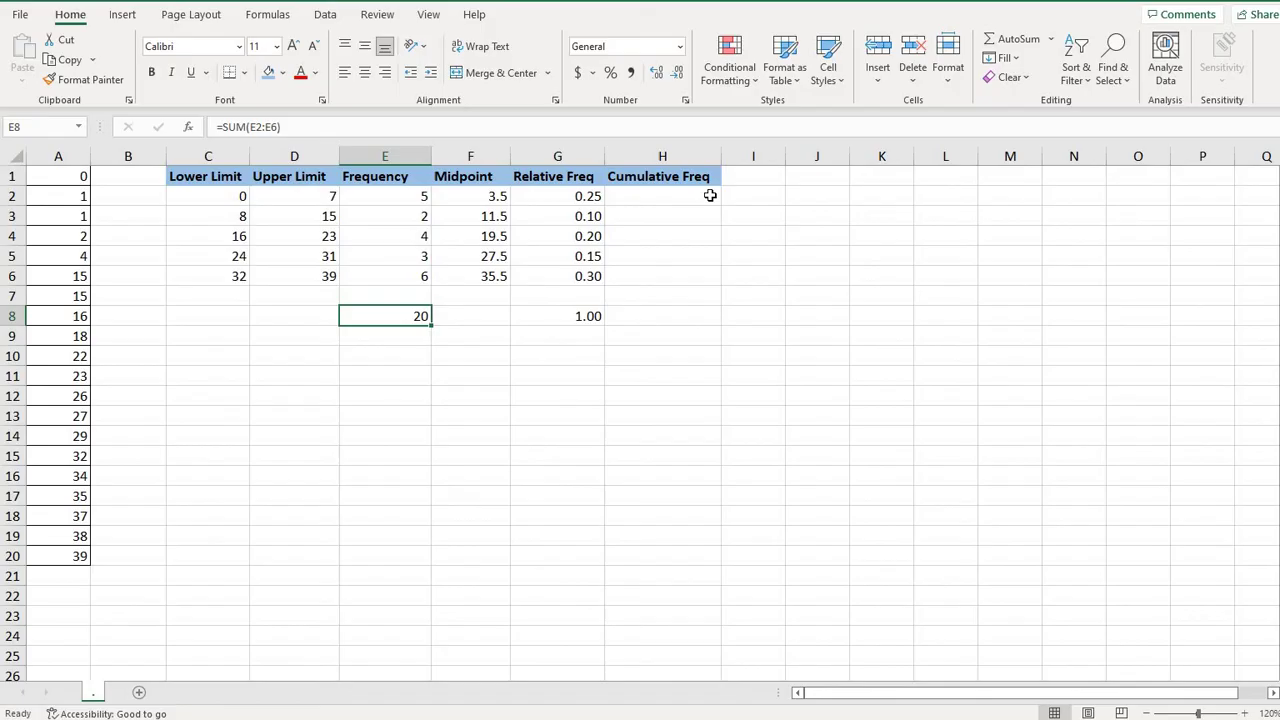
pyautogui.click(650, 190)
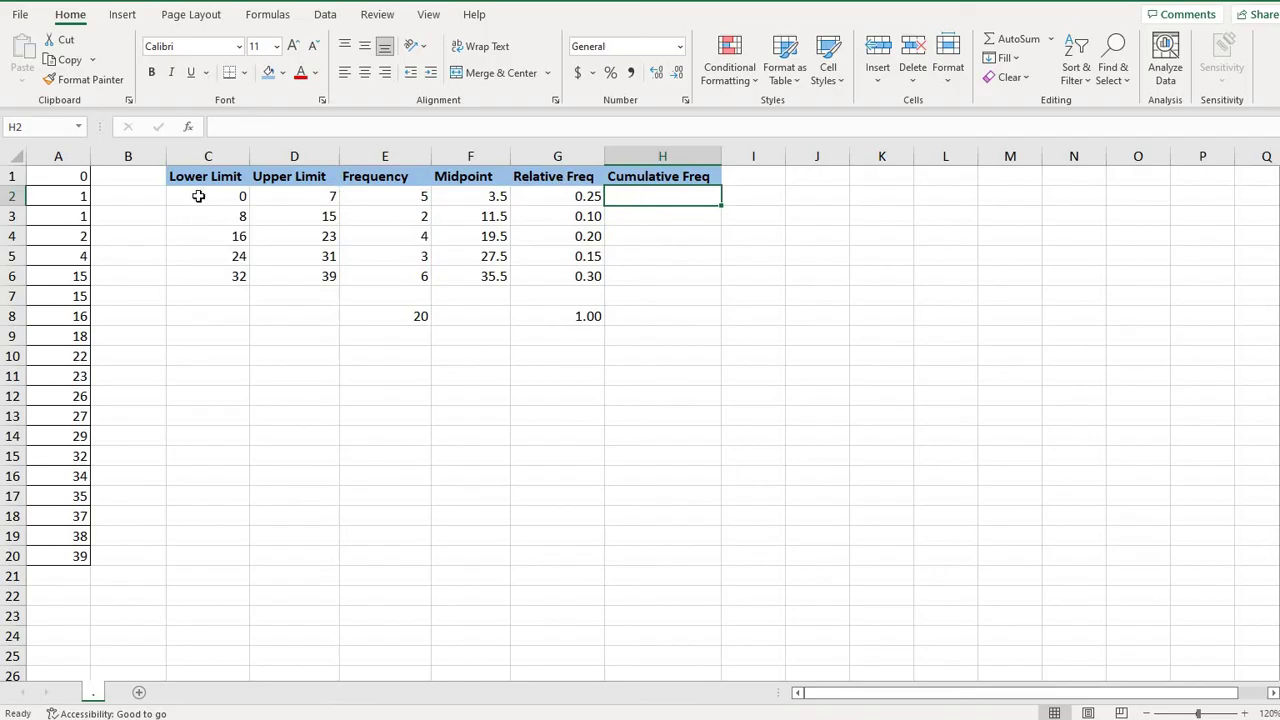
pyautogui.moveTo(198, 196); pyautogui.dragTo(397, 200)
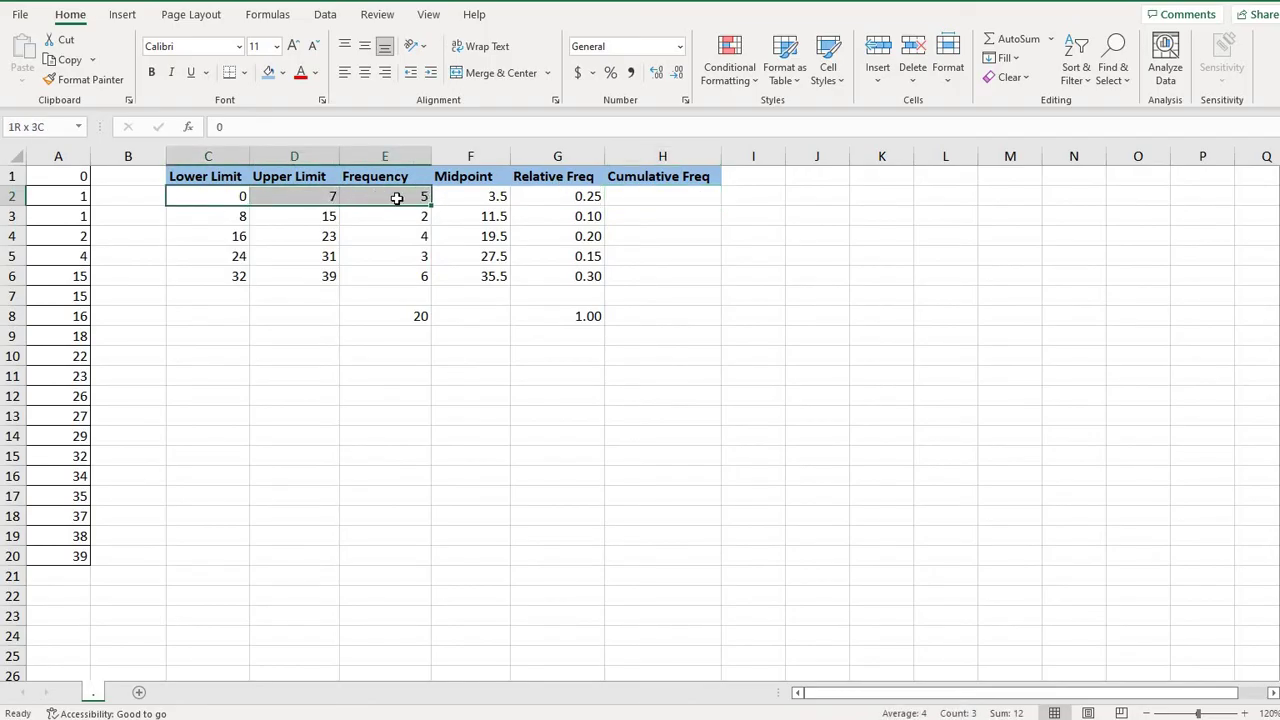
pyautogui.click(674, 194)
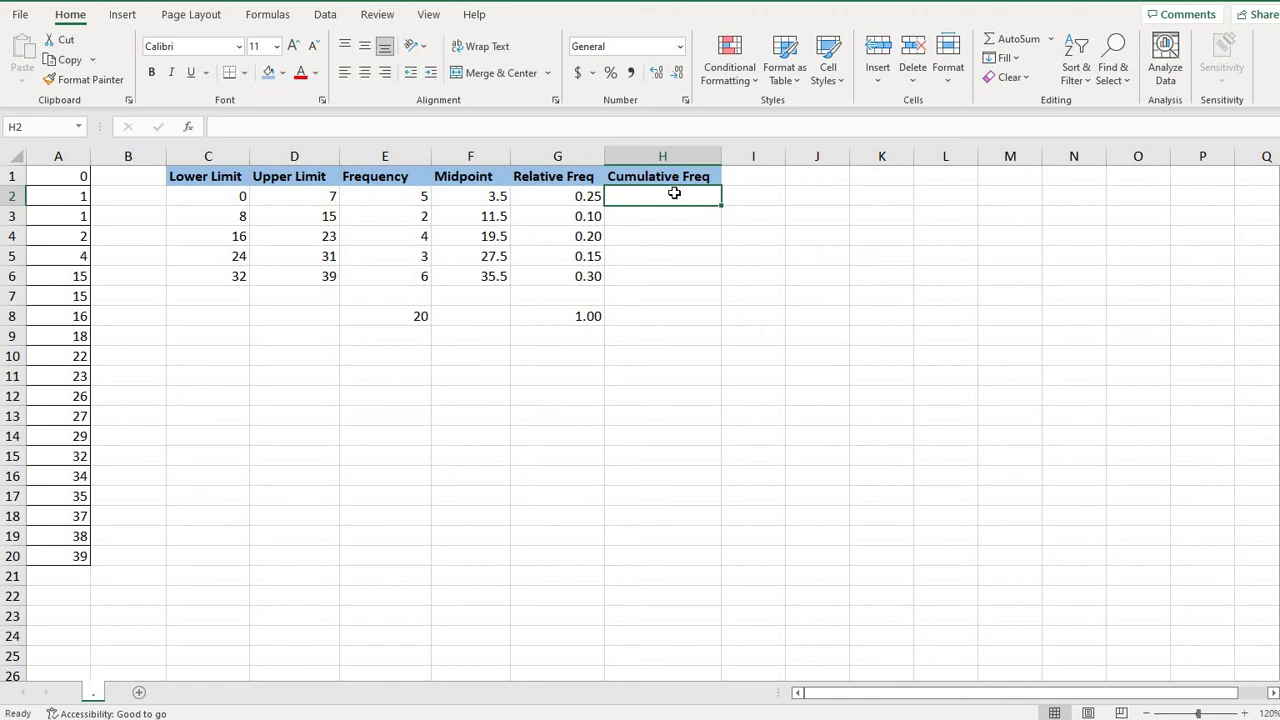
# Enter =E2 in H2 so the first cumulative frequency shows 5.
pyautogui.write('=')
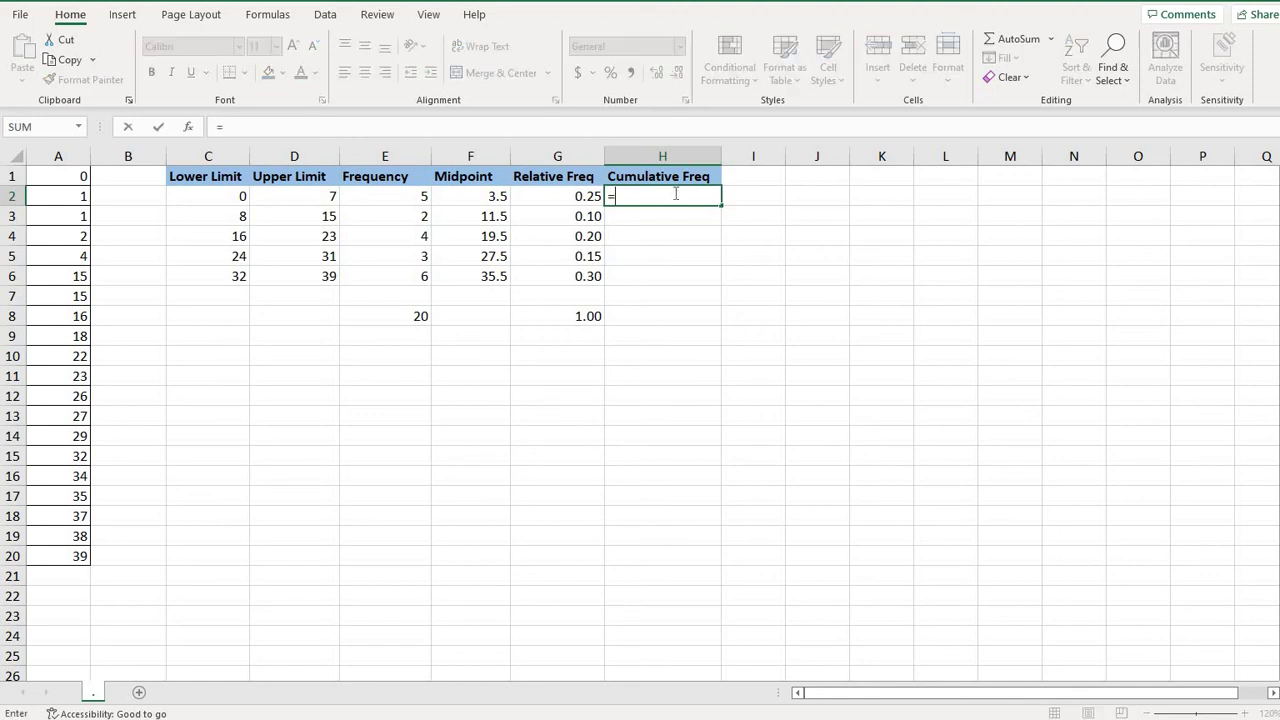
pyautogui.press('BackSpace')
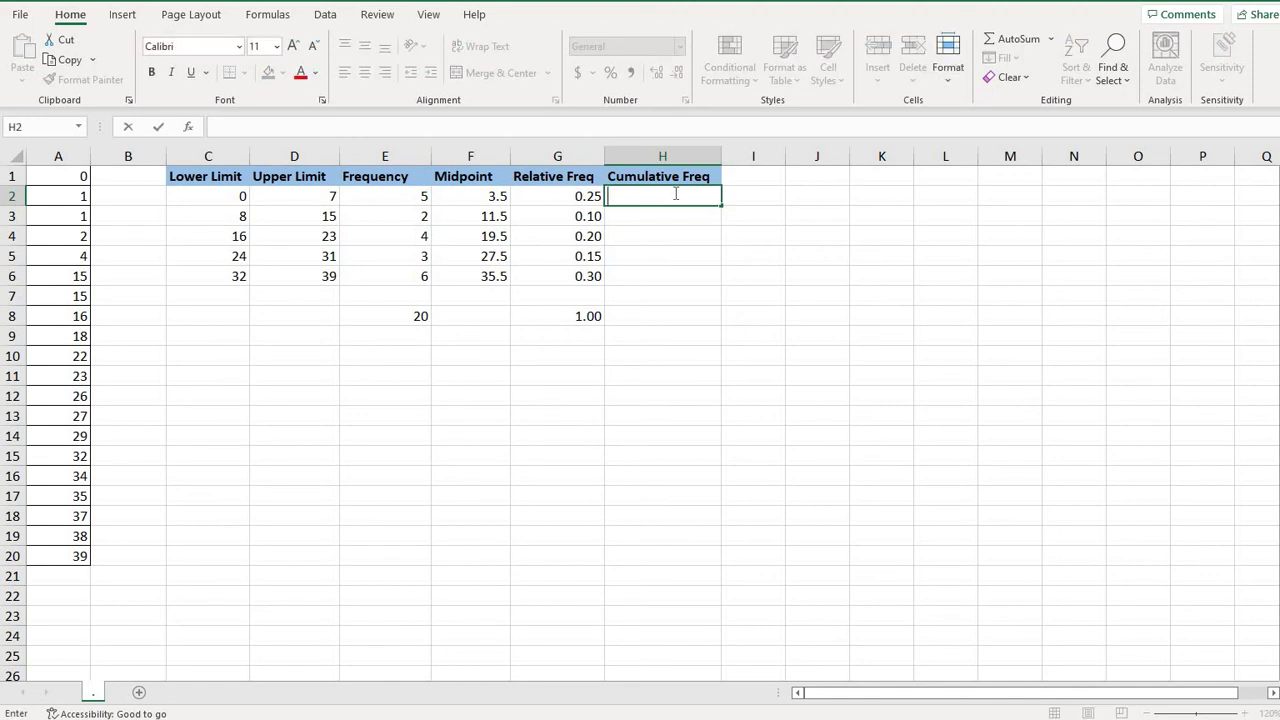
pyautogui.write('=')
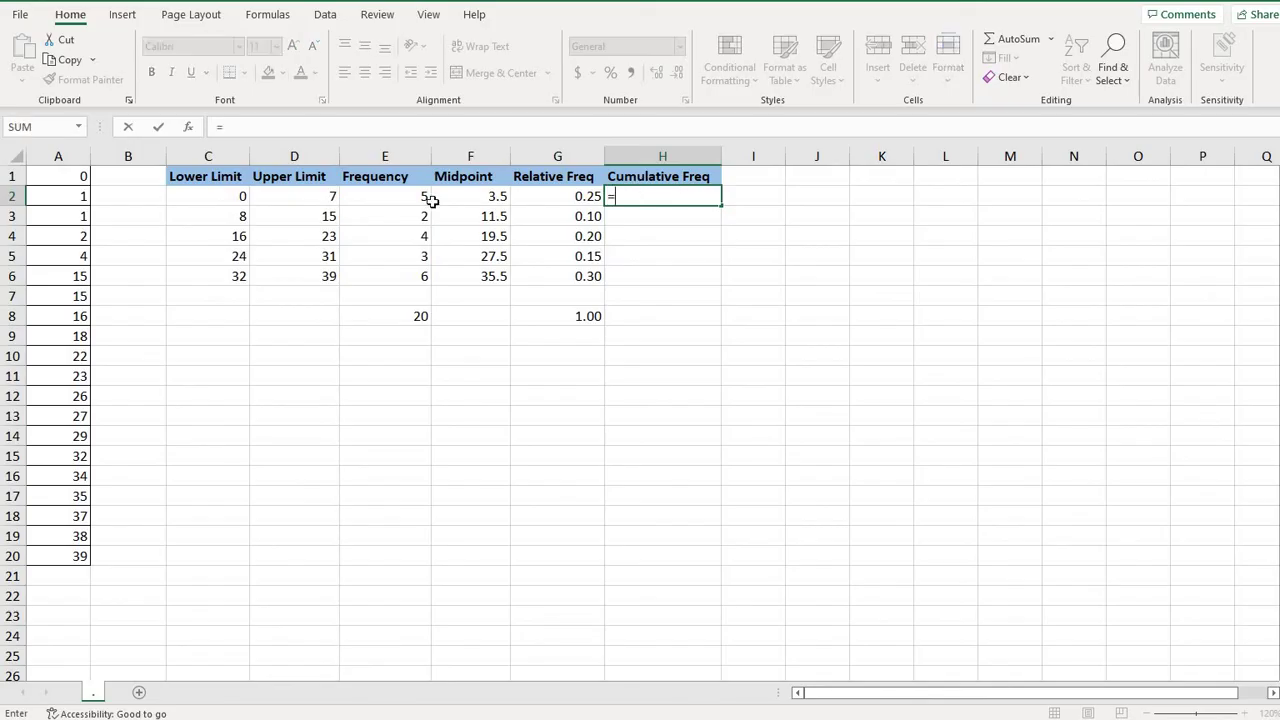
pyautogui.click(394, 195)
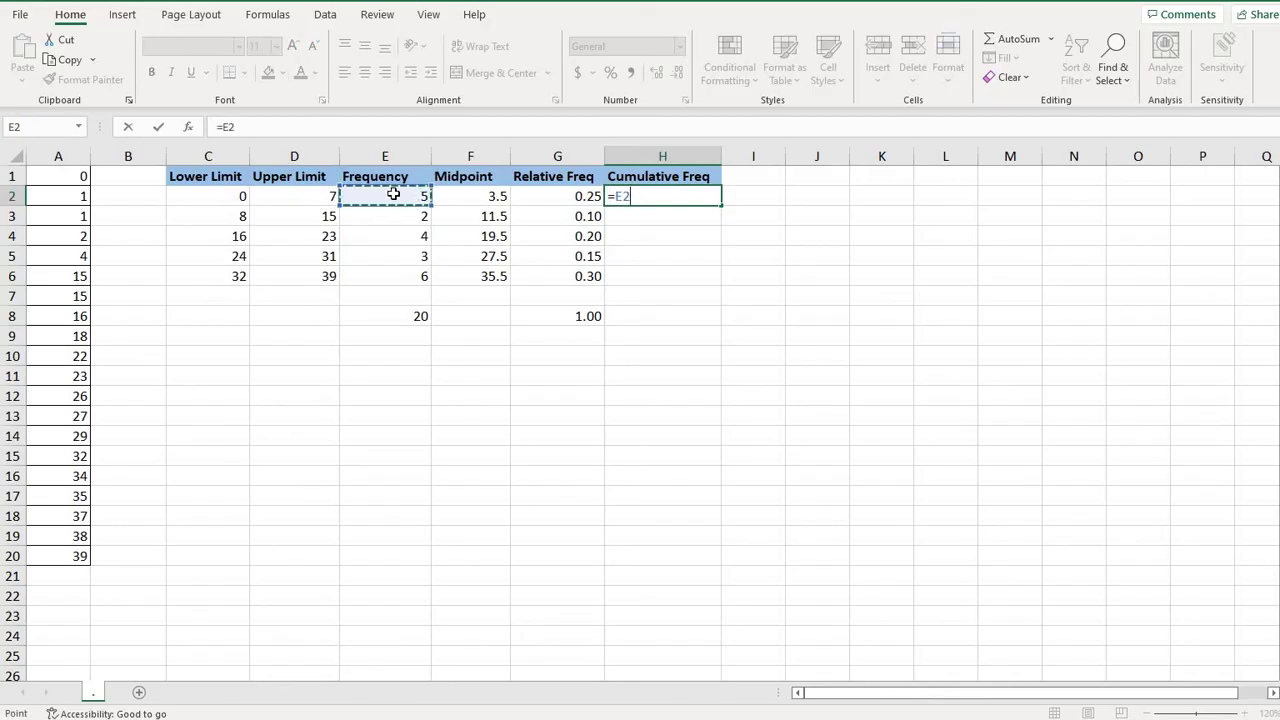
pyautogui.press('Return')
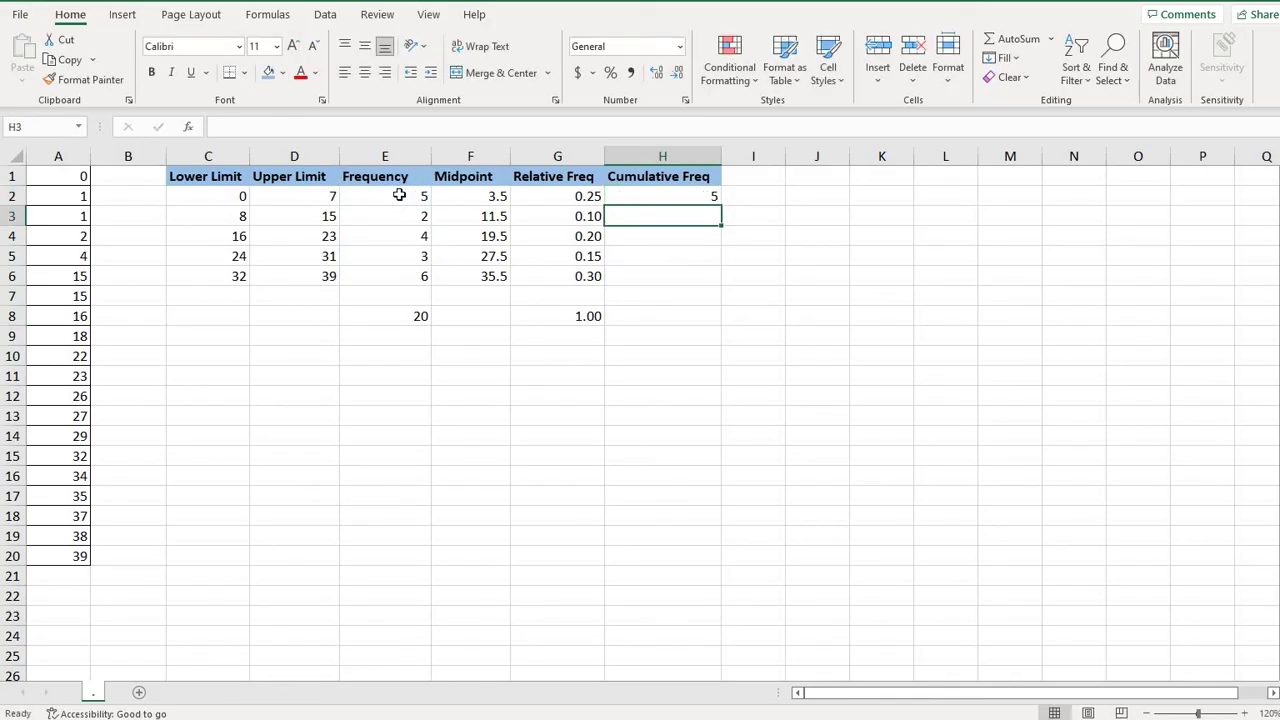
pyautogui.click(627, 198)
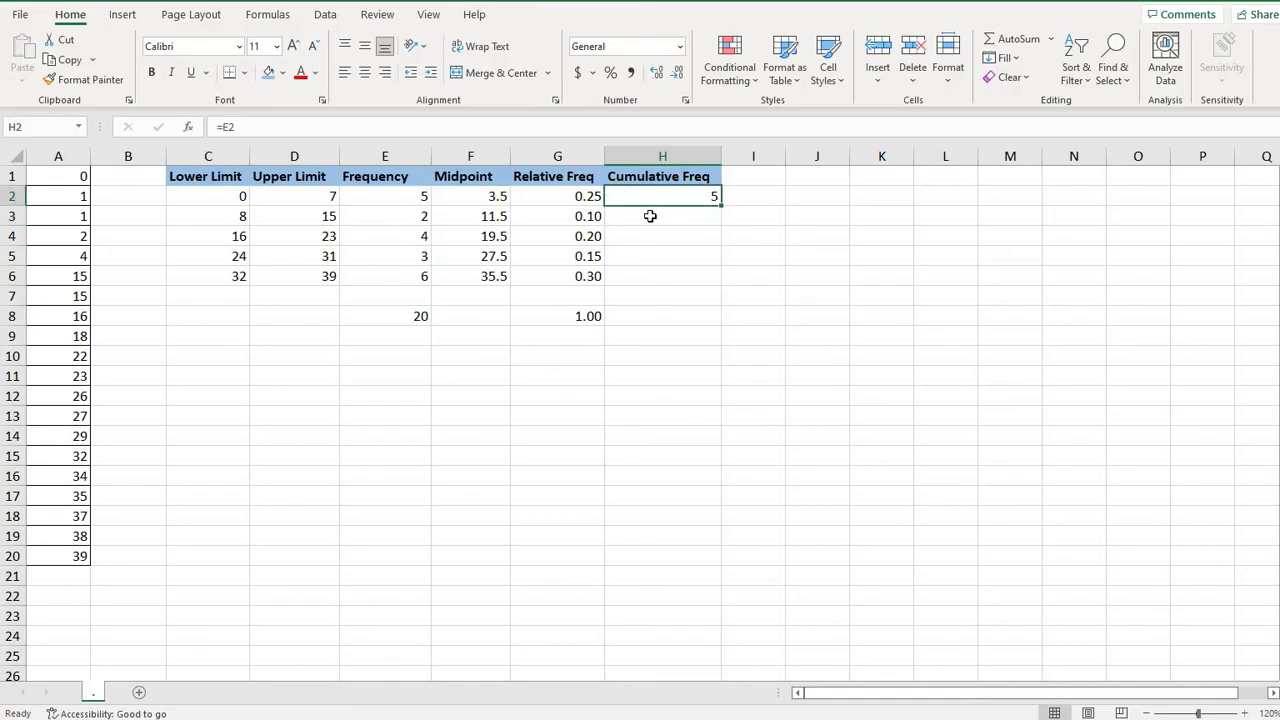
pyautogui.click(650, 216)
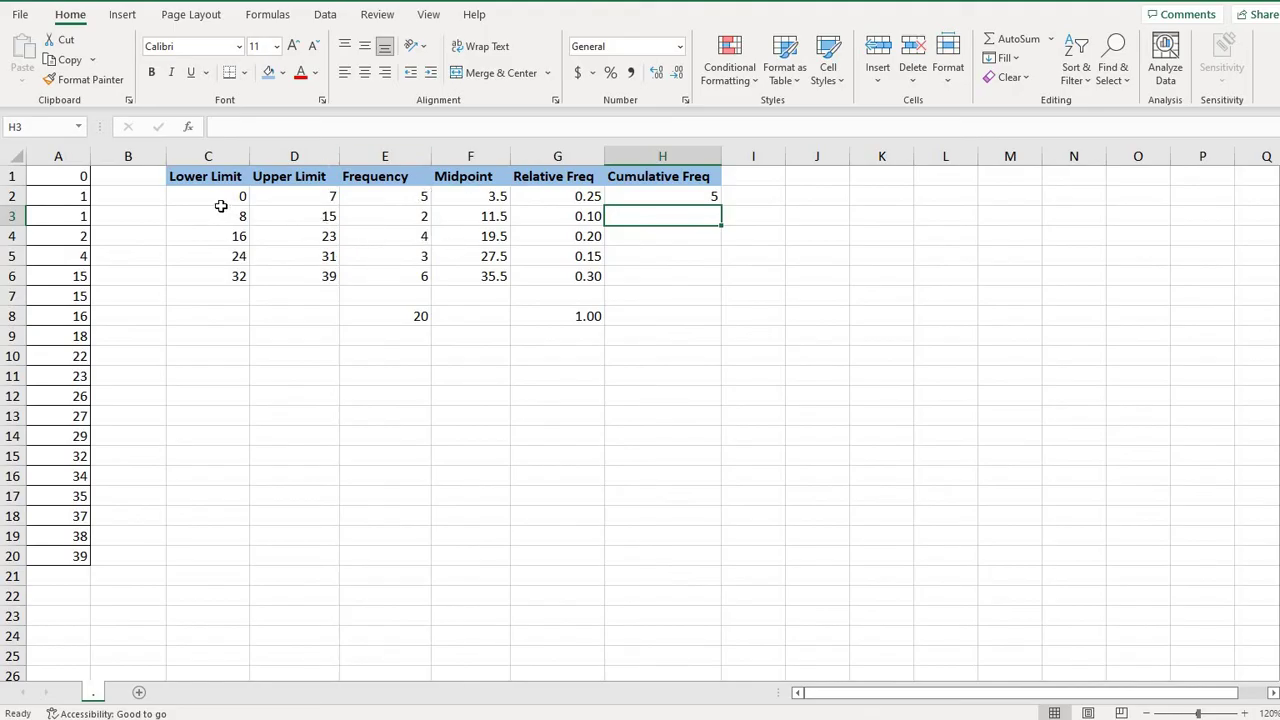
pyautogui.moveTo(215, 196); pyautogui.dragTo(385, 214)
pyautogui.moveTo(220, 199); pyautogui.dragTo(385, 214)
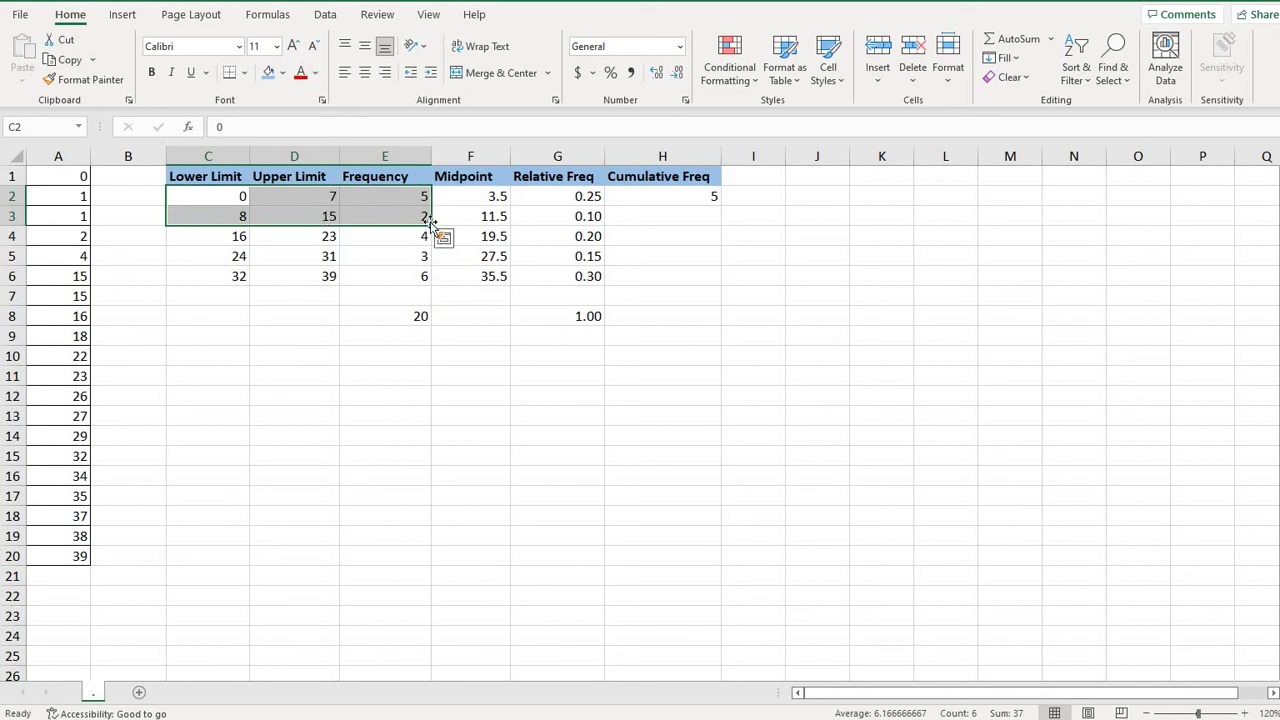
pyautogui.hotkey('ctrl', 'Home')
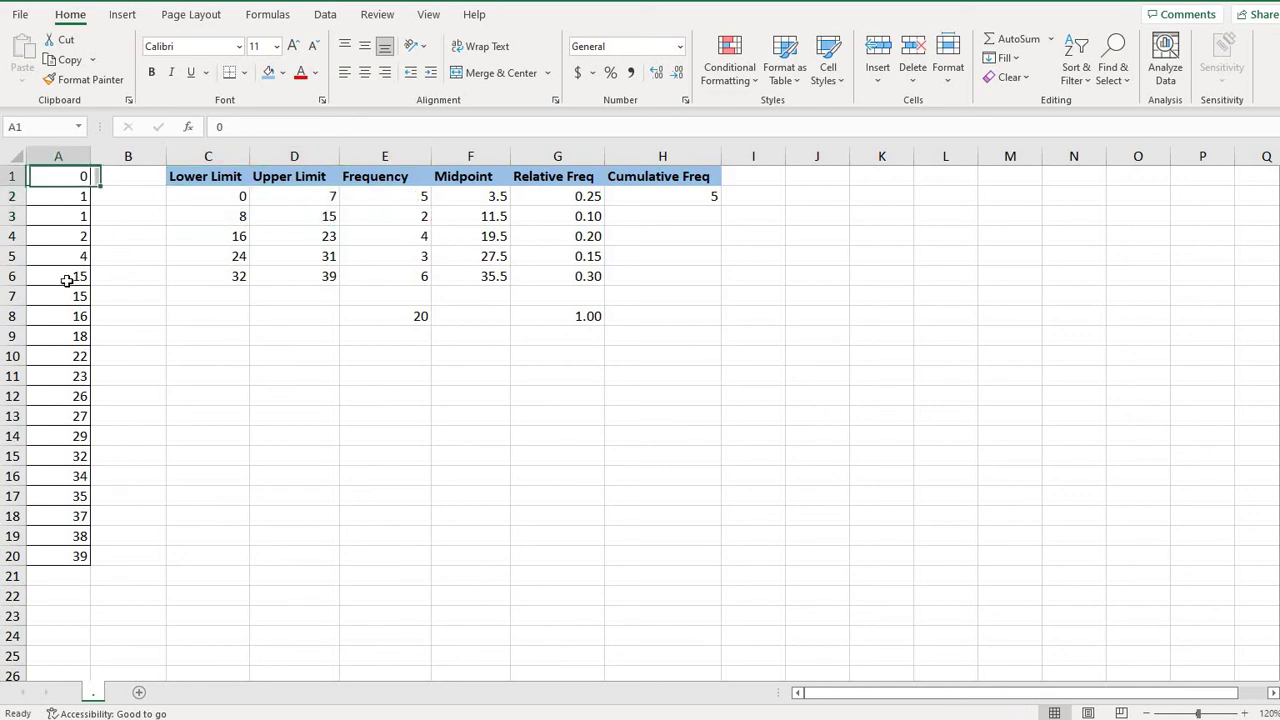
pyautogui.keyDown('shift'); pyautogui.click(72, 295); pyautogui.keyUp('shift')
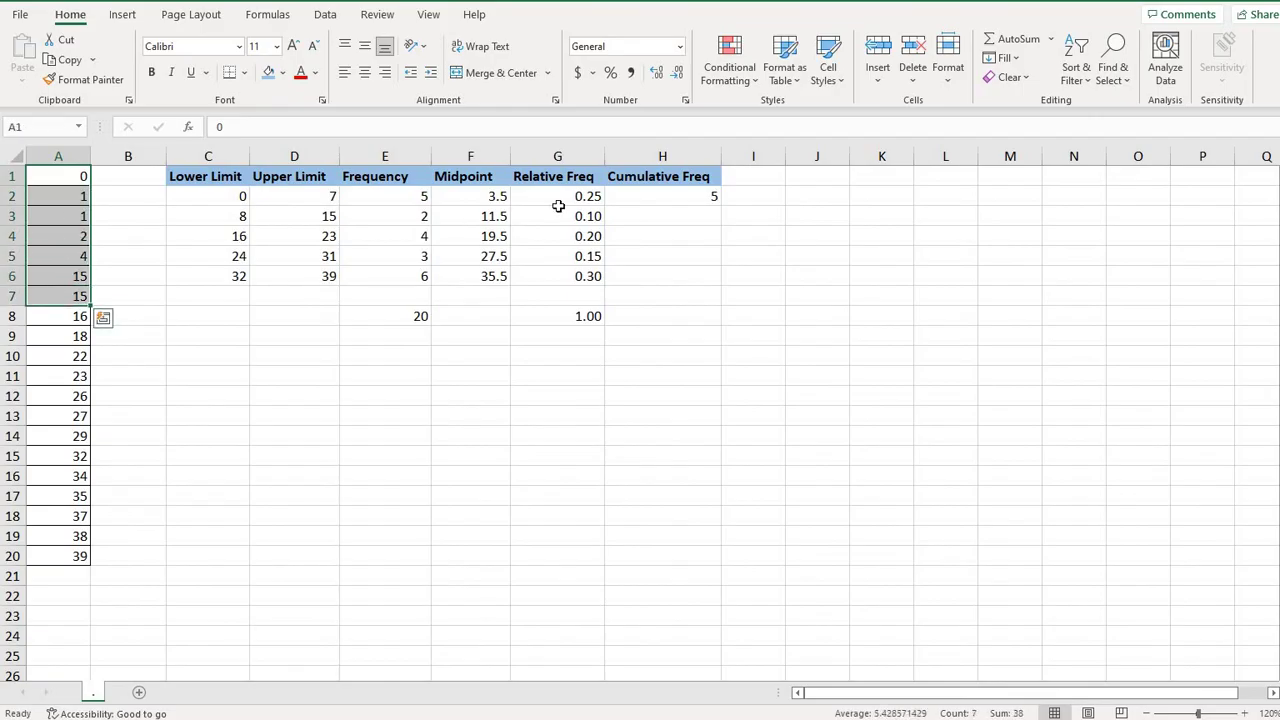
pyautogui.click(651, 216)
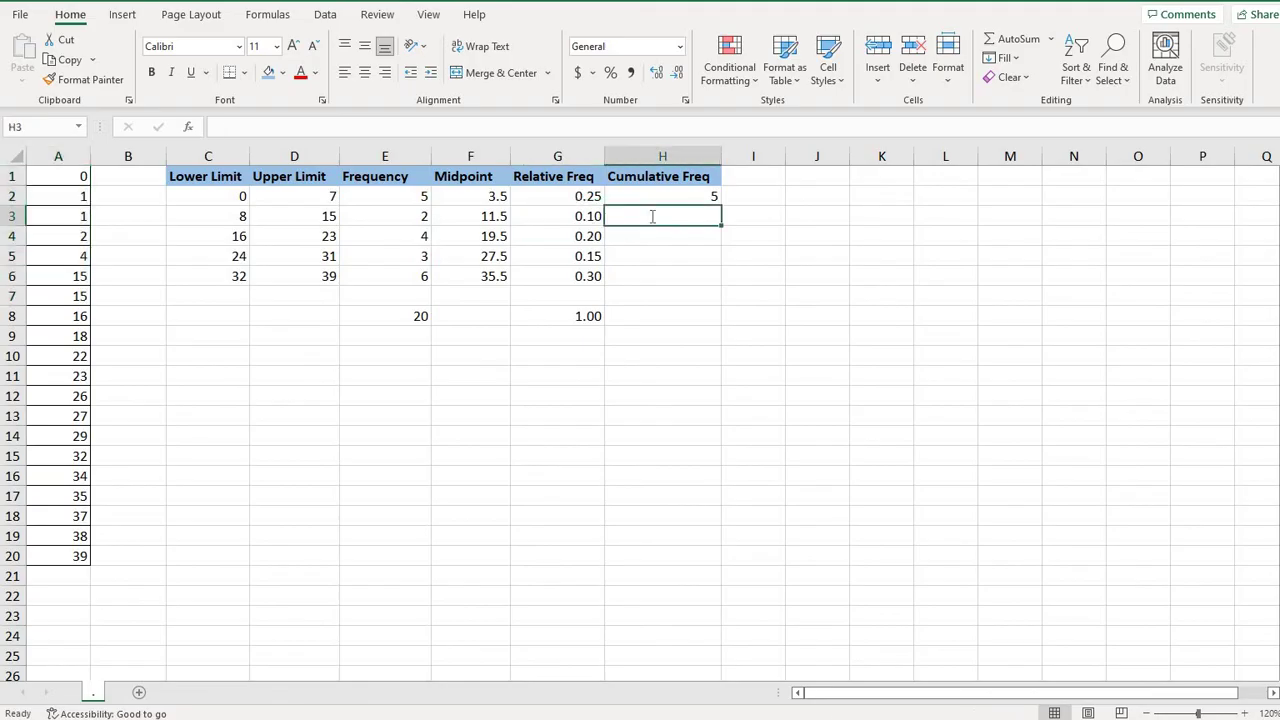
# Enter the running total =H2+E3 in H3, giving a cumulative frequency of 7.
pyautogui.write('=')
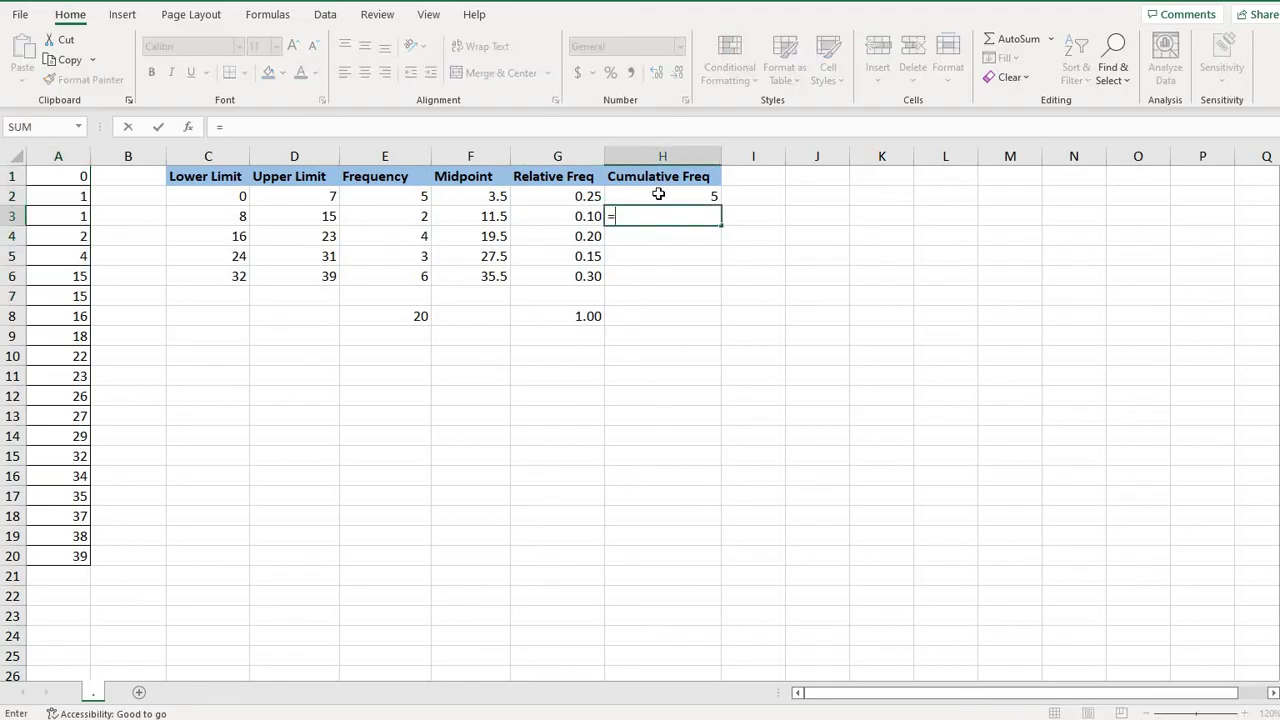
pyautogui.click(640, 200)
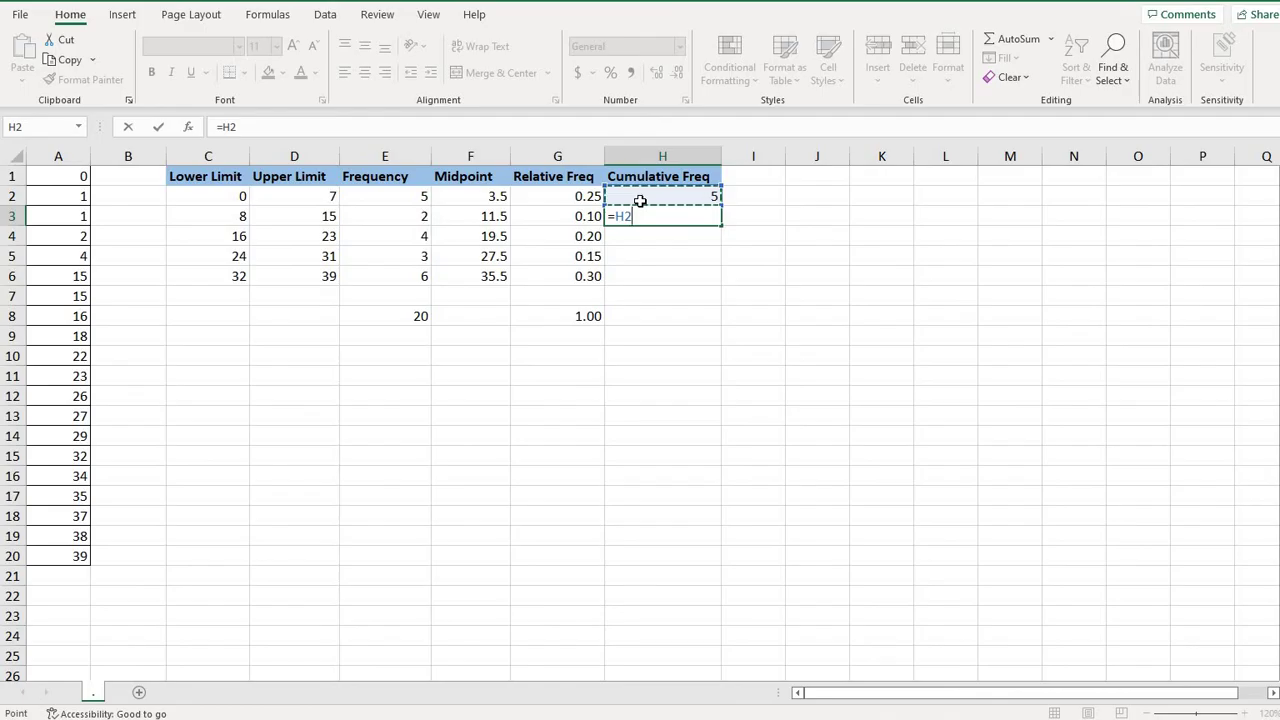
pyautogui.write('+')
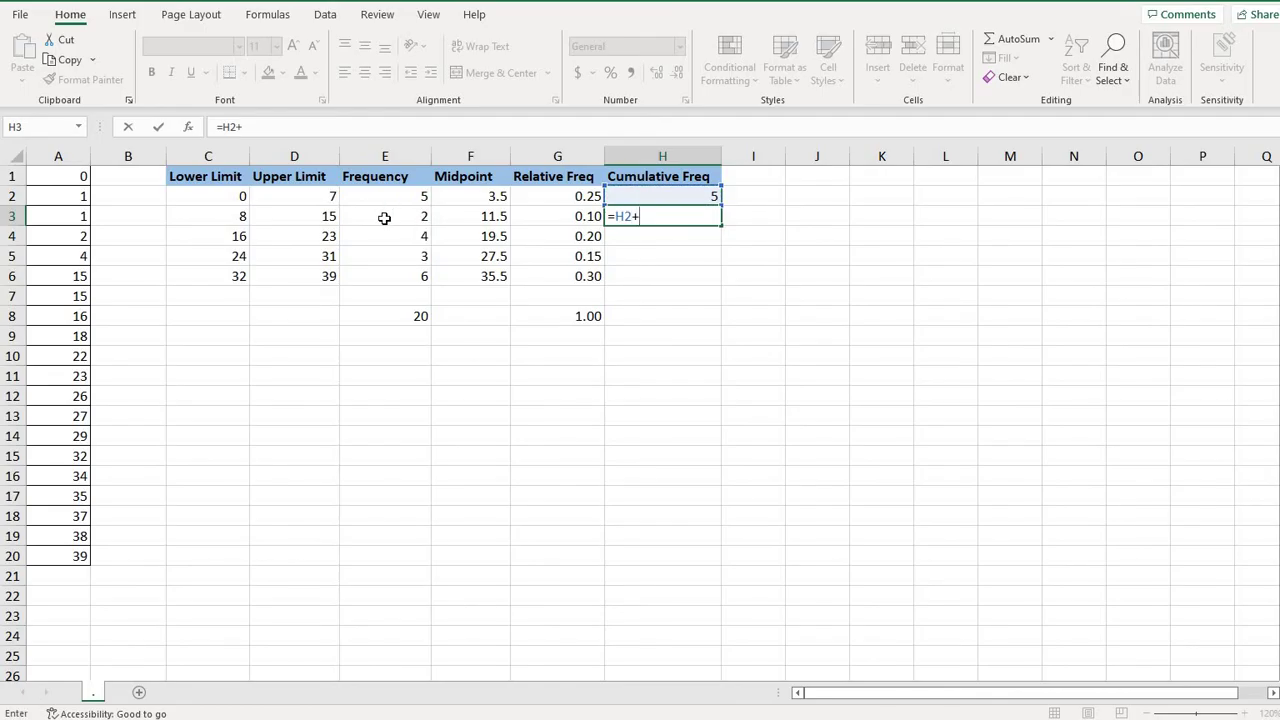
pyautogui.click(384, 218)
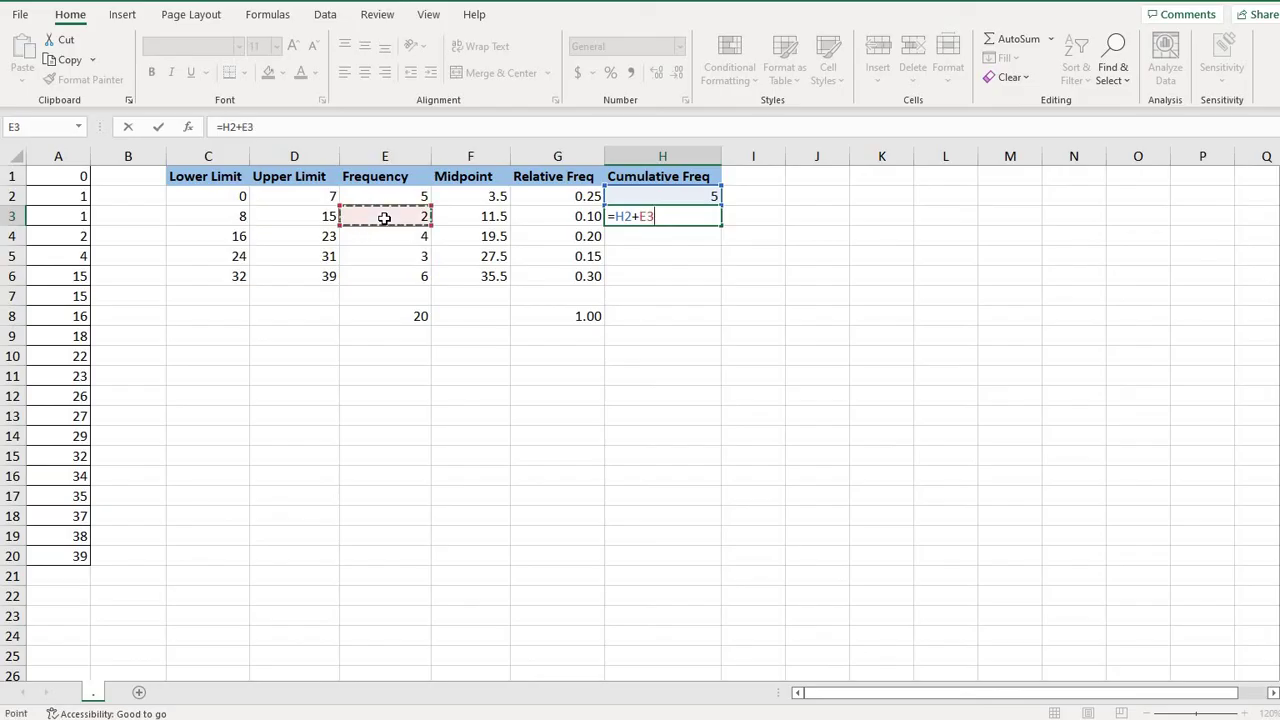
pyautogui.press('Return')
pyautogui.click(716, 220)
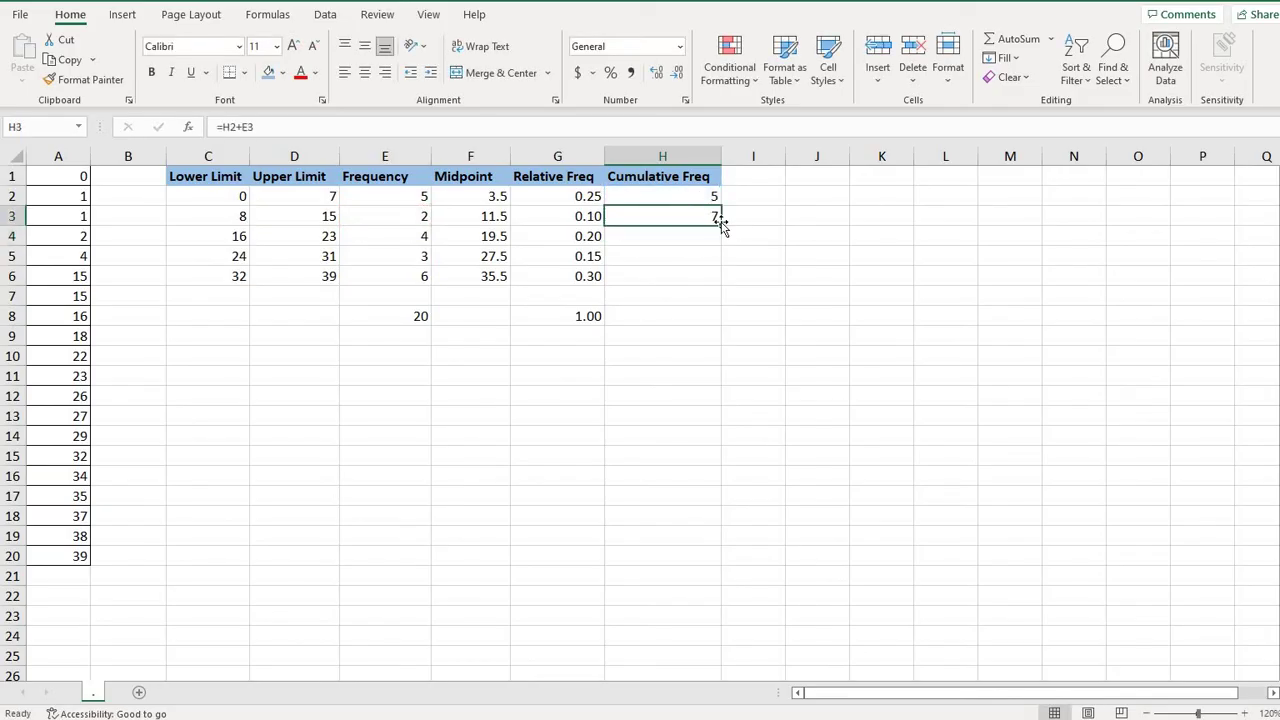
# Fill =H2+E3 from H3 down to H6 so cumulative totals read 11, 14 and 20.
pyautogui.moveTo(723, 239); pyautogui.dragTo(708, 284)
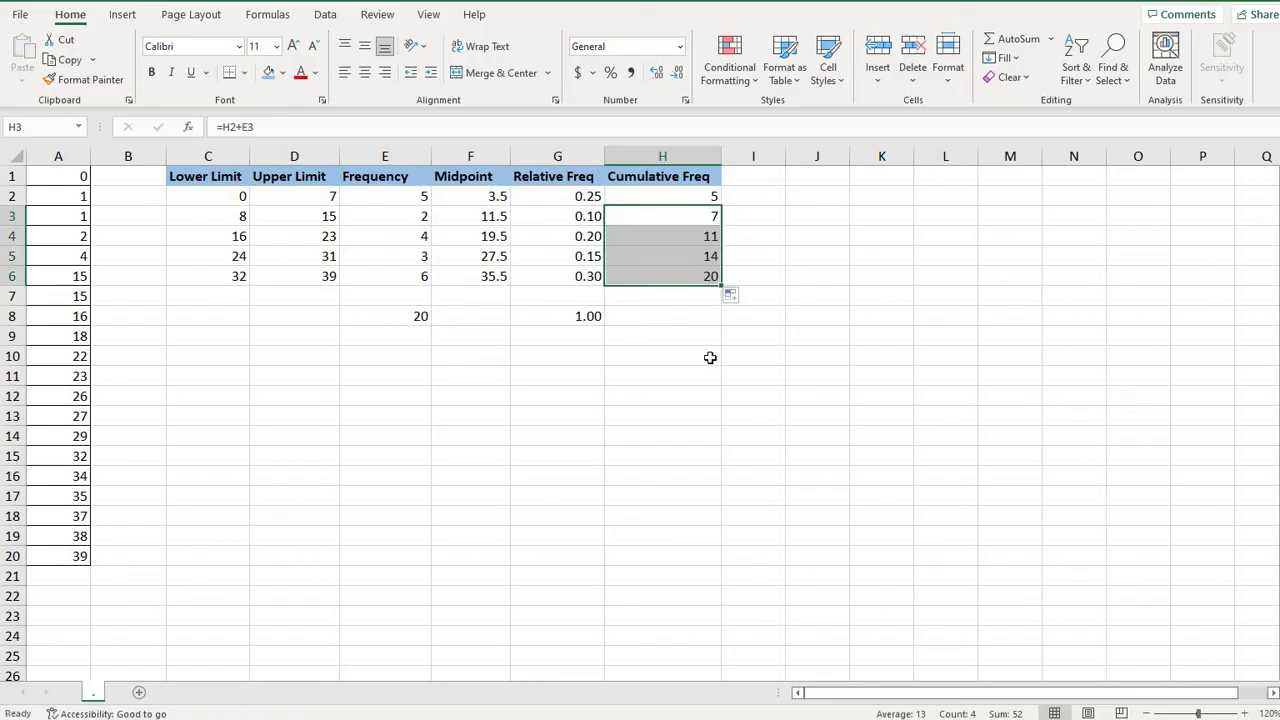
pyautogui.click(794, 263)
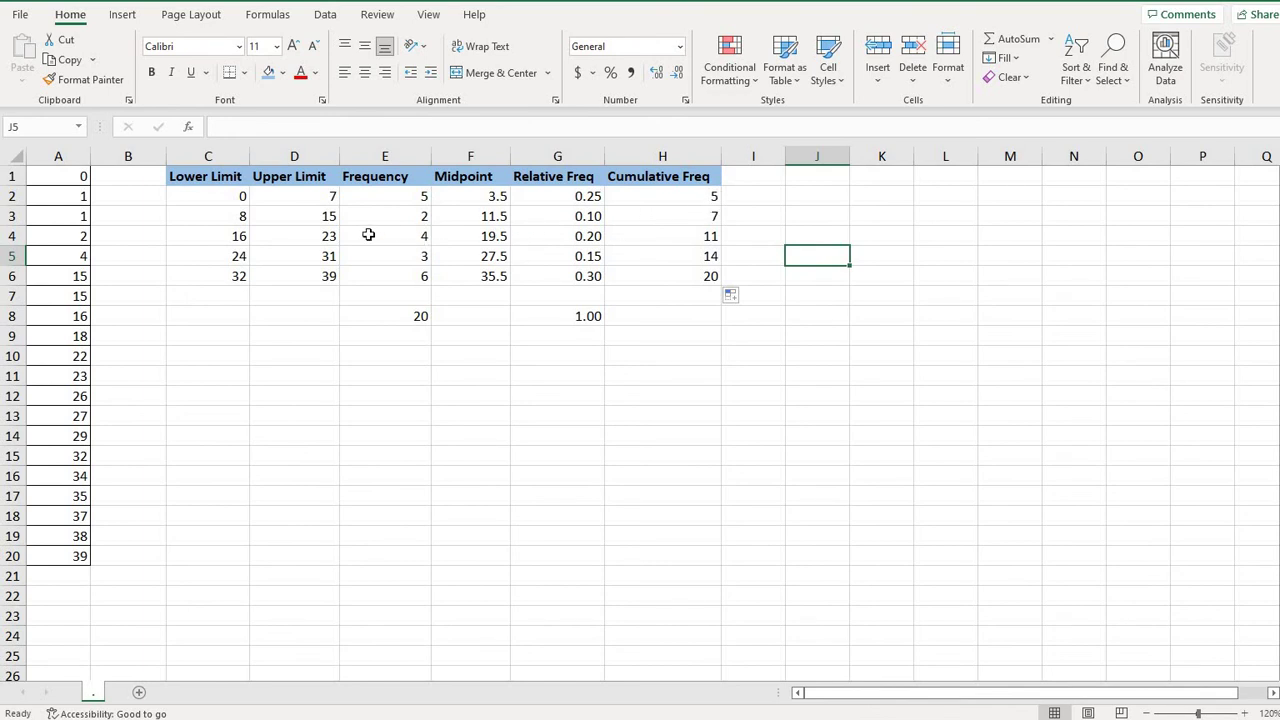
pyautogui.moveTo(240, 196); pyautogui.dragTo(425, 240)
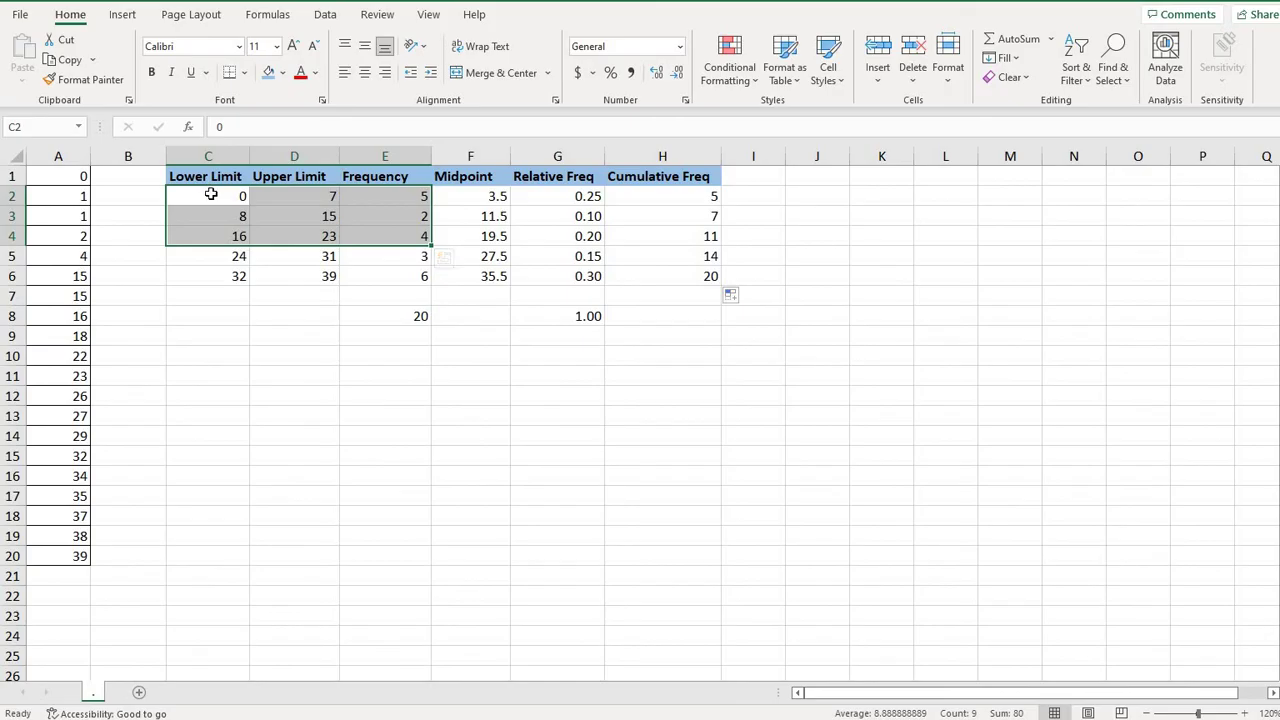
pyautogui.rightClick(400, 260)
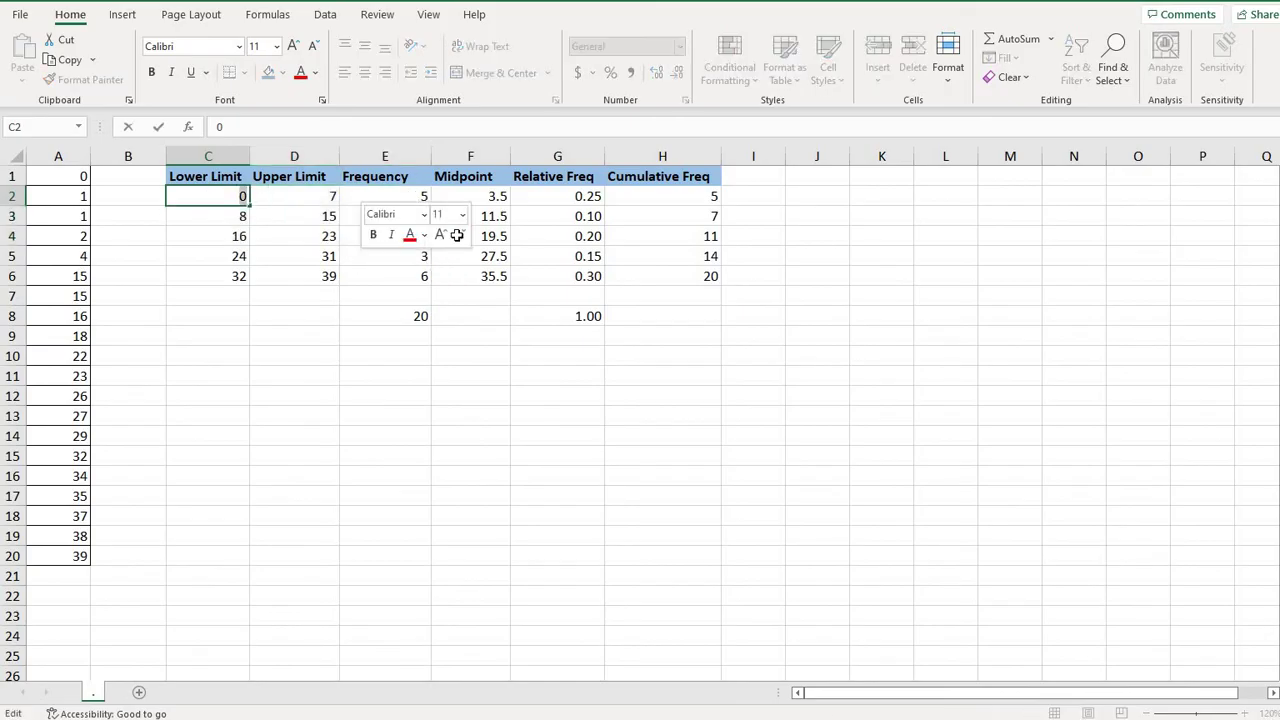
pyautogui.press('Escape')
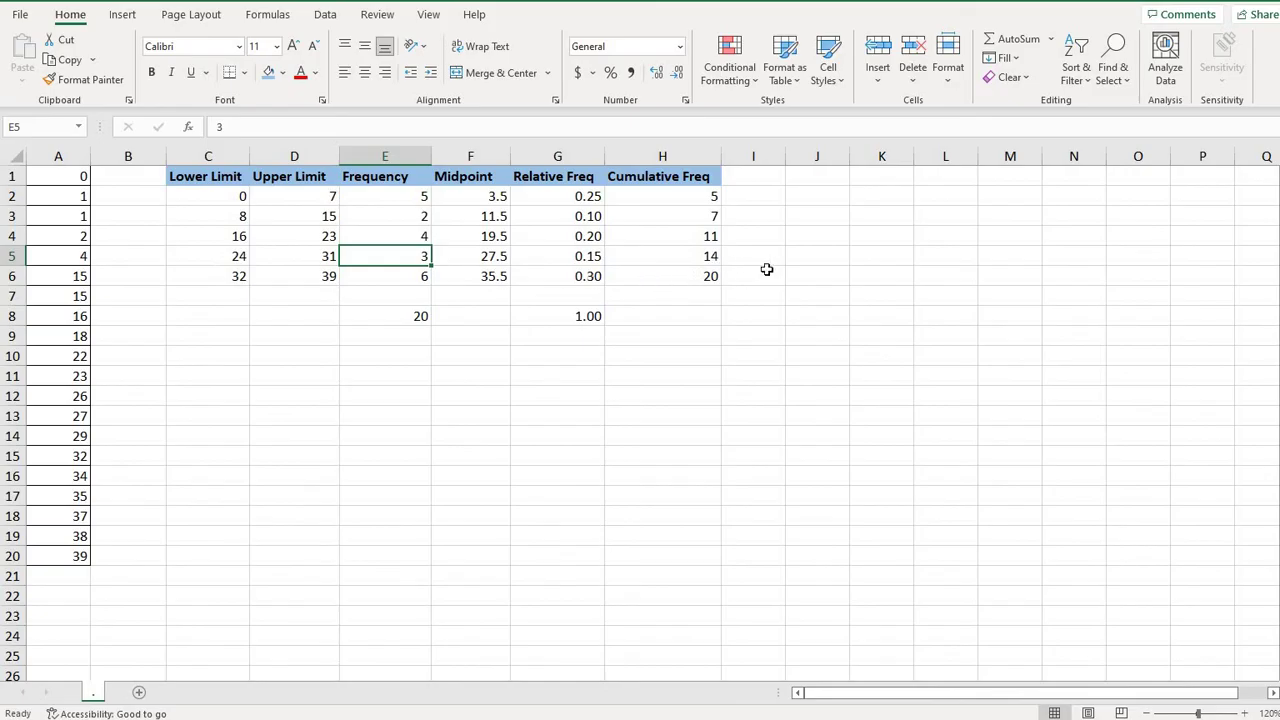
pyautogui.press('Down')
pyautogui.press('Down')
pyautogui.press('Down')
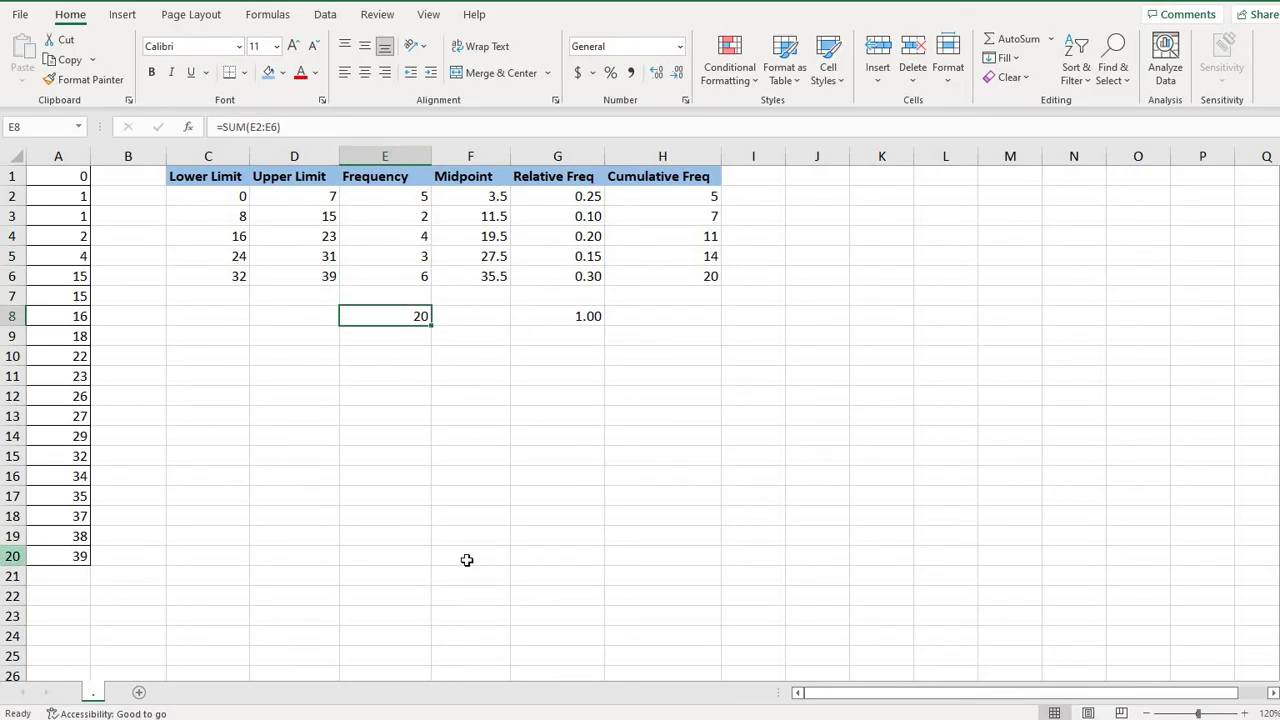
pyautogui.click(706, 275)
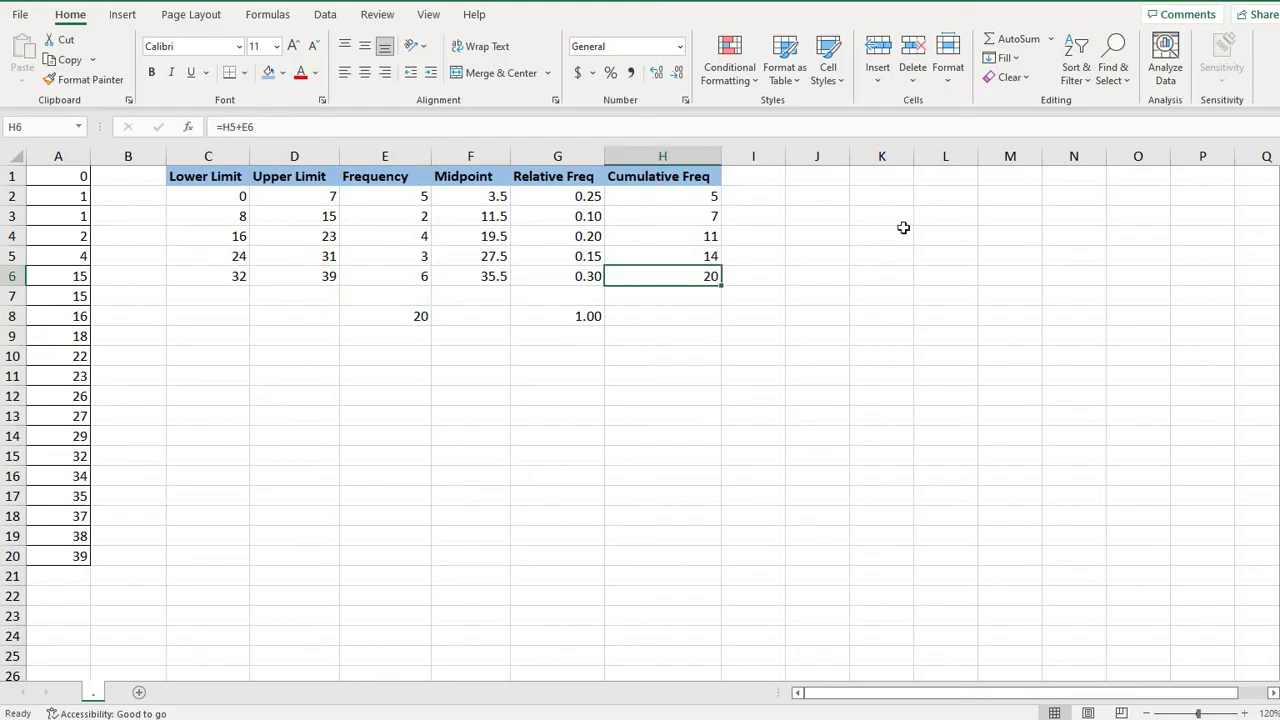